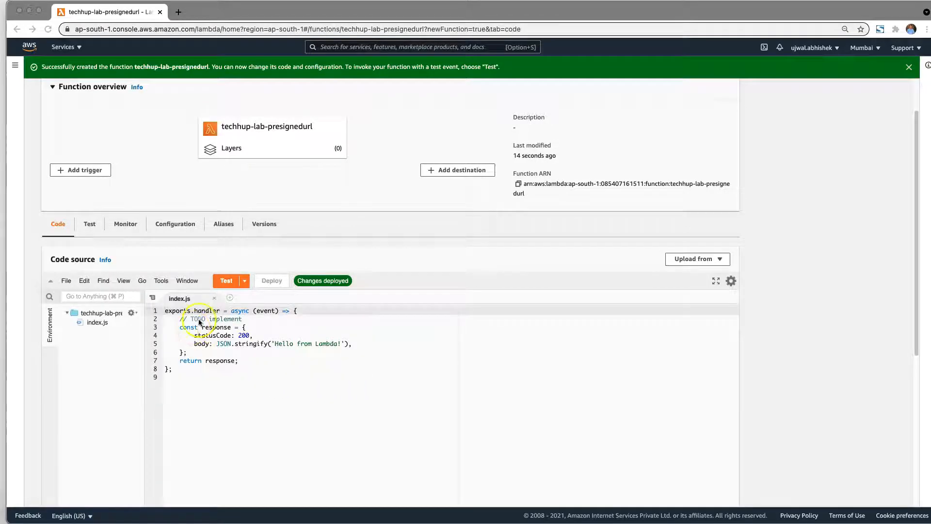
- Replace the index.js code with an aws-sdk S3 v4 handler returning a getObject signed URL, using placeholders 'BUCKET_NAME' and 'Object Key' and Expires 60
{"action": "left_click_drag", "start_coordinate": [175, 370], "coordinate": [143, 287]}
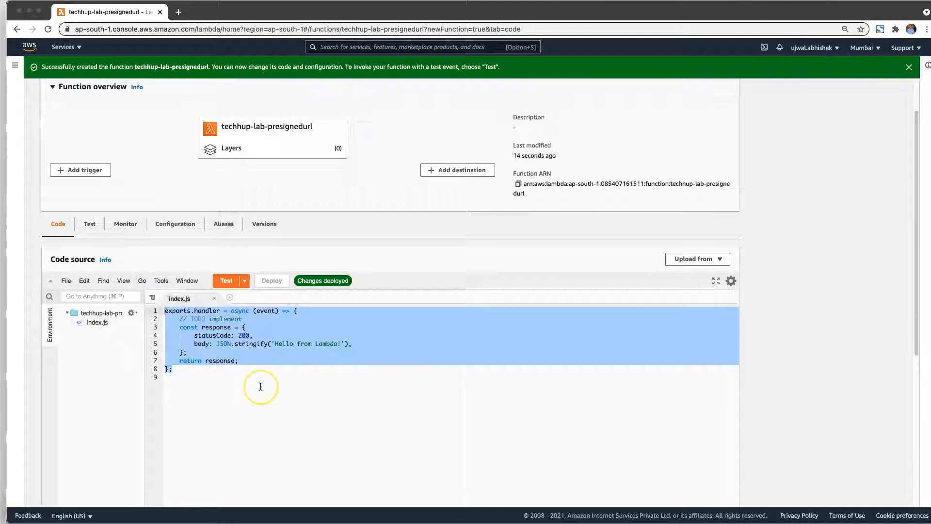
{"action": "type", "text": "var AWS = require('aws-sdk'); var s3 = new AWS.S3({   signatureVersion: 'v4', });   exports.handler = (event, context, callback) => {   const url = s3.getSignedUrl('getObject', {     Bucket: 'BUCKET NAME',     Key: 'Object Key',     Expires: 60,   });    callback(null, url); };"}
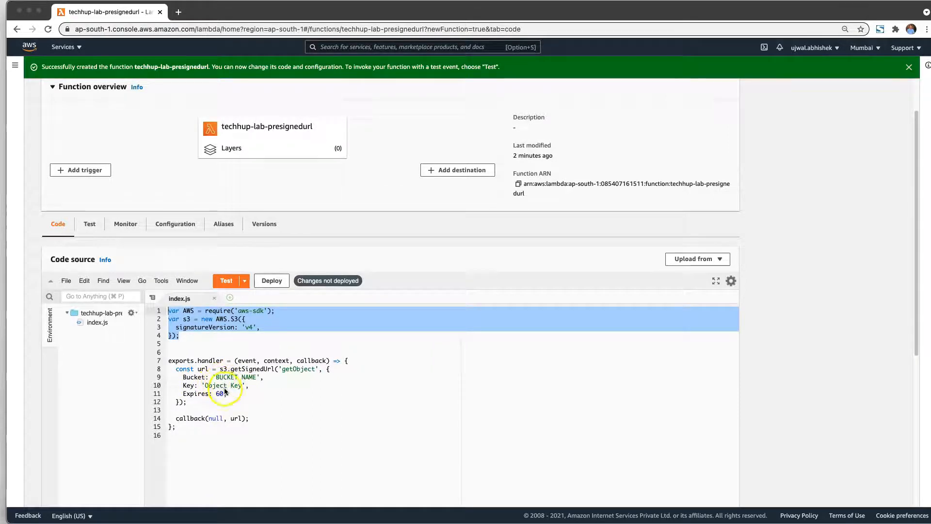
{"action": "left_click", "coordinate": [225, 426]}
- Open the function's execution role from its permissions configuration and examine the JSON of the attached basic execution policy
{"action": "left_click", "coordinate": [182, 227]}
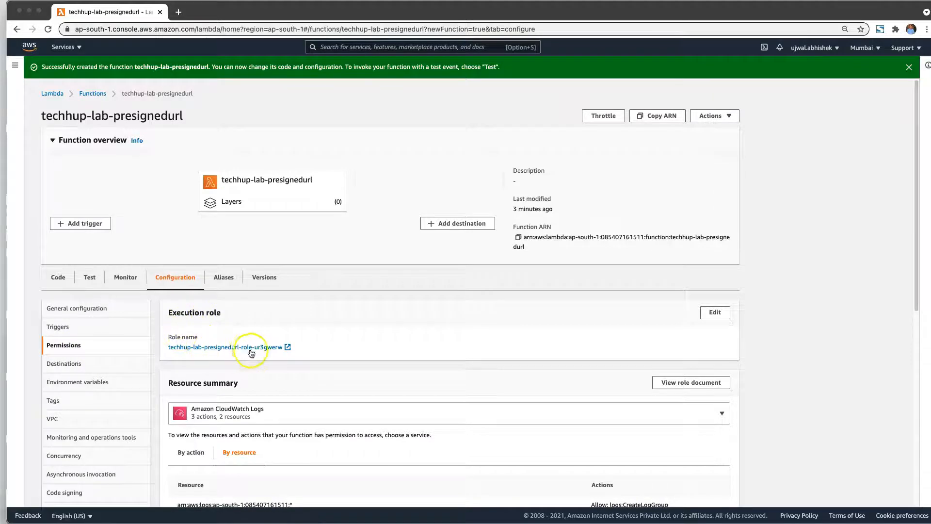
{"action": "left_click", "coordinate": [275, 348]}
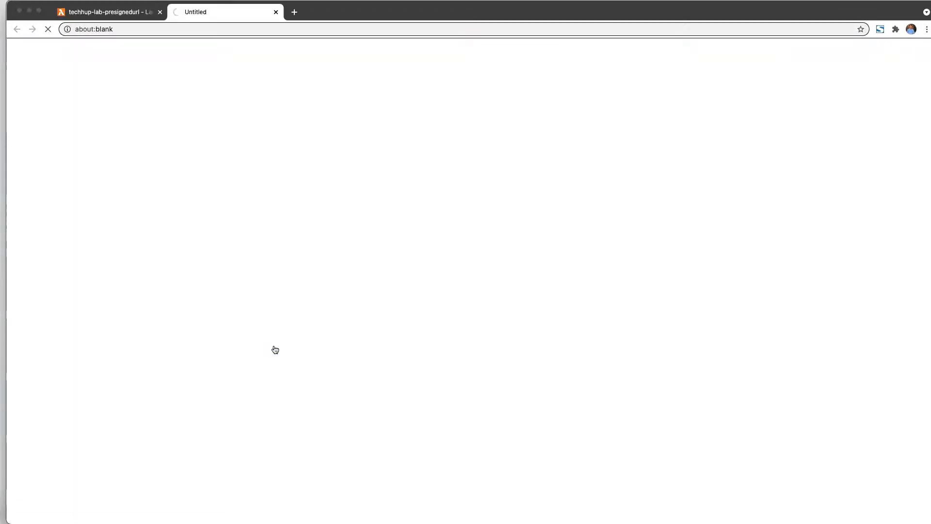
{"action": "scroll", "coordinate": [385, 361], "scroll_direction": "down", "scroll_amount": 3}
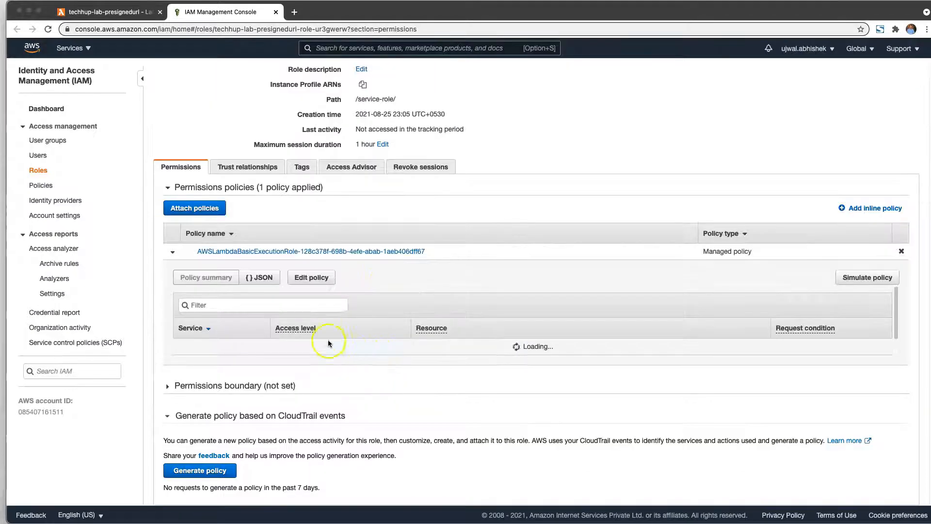
{"action": "left_click", "coordinate": [259, 277]}
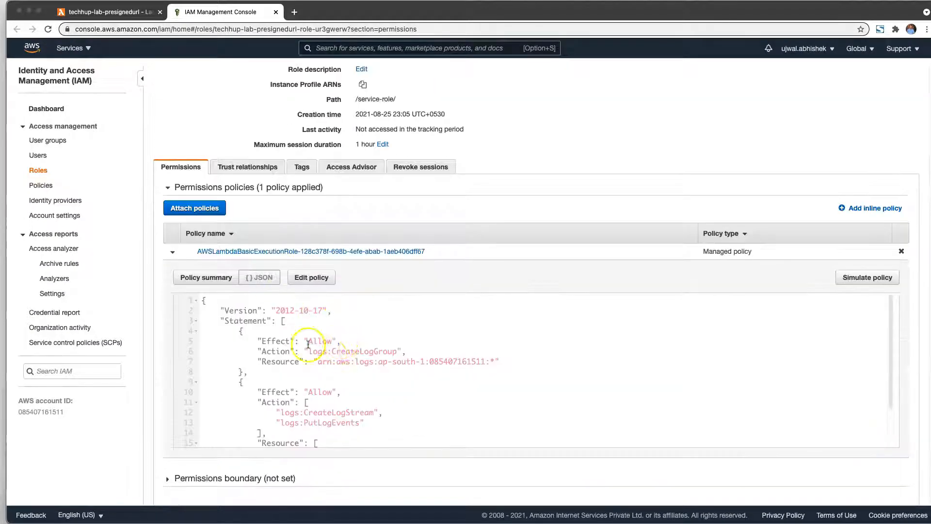
{"action": "scroll", "coordinate": [292, 346], "scroll_direction": "up", "scroll_amount": 2}
{"action": "left_click", "coordinate": [174, 322]}
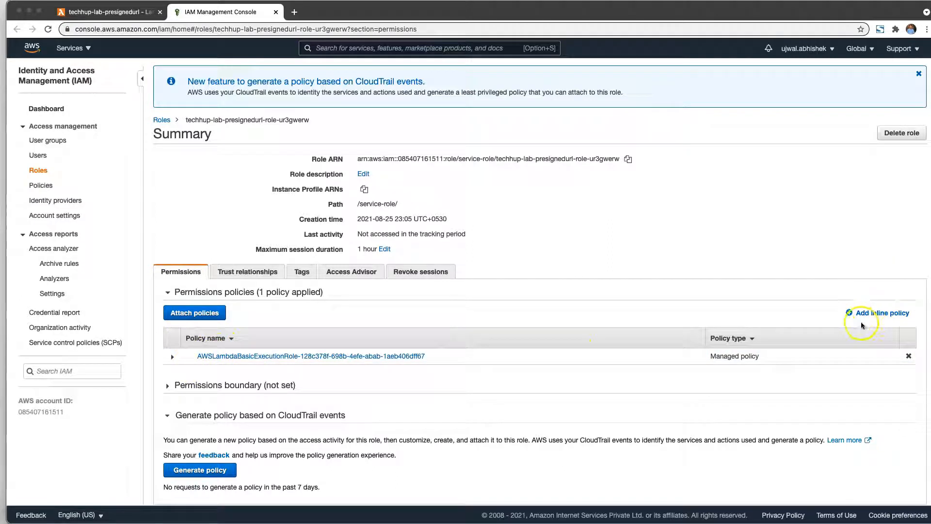
- Start a new inline policy for the role and choose S3 as its service
{"action": "left_click", "coordinate": [879, 313]}
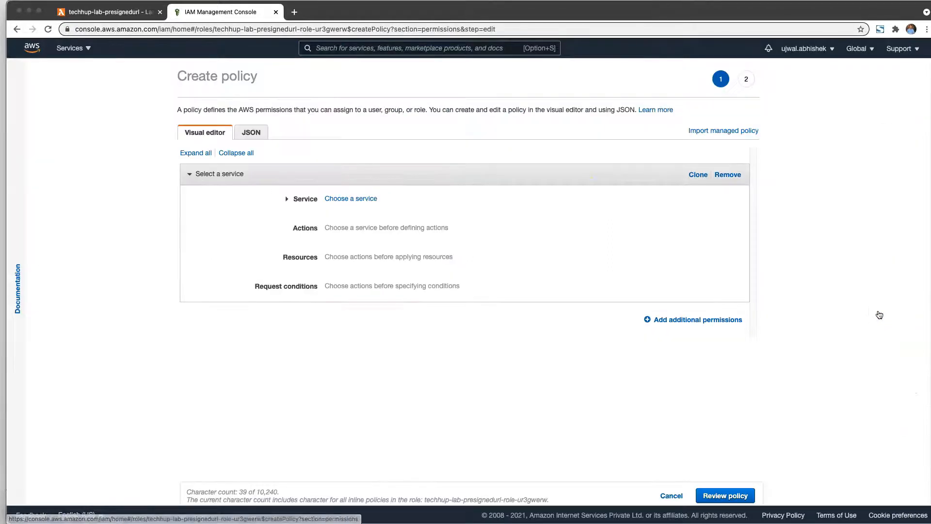
{"action": "left_click", "coordinate": [348, 199]}
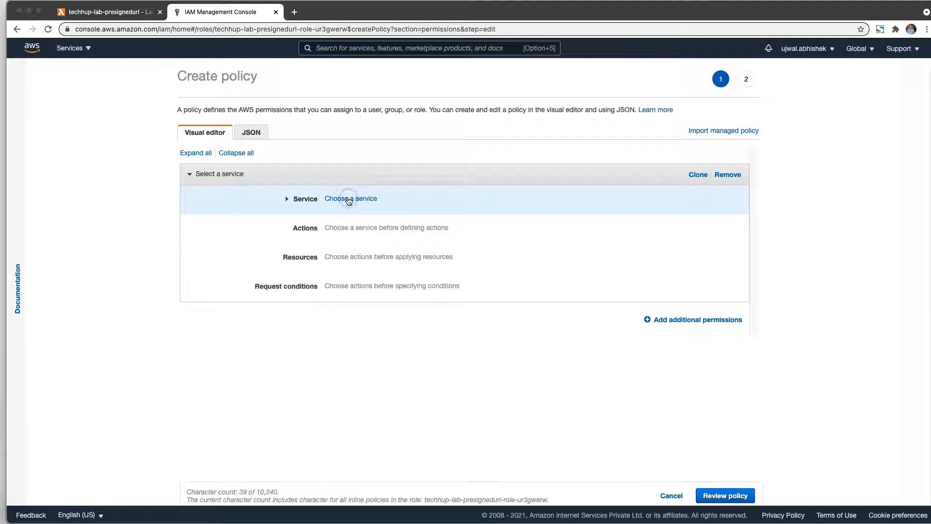
{"action": "left_click", "coordinate": [349, 214]}
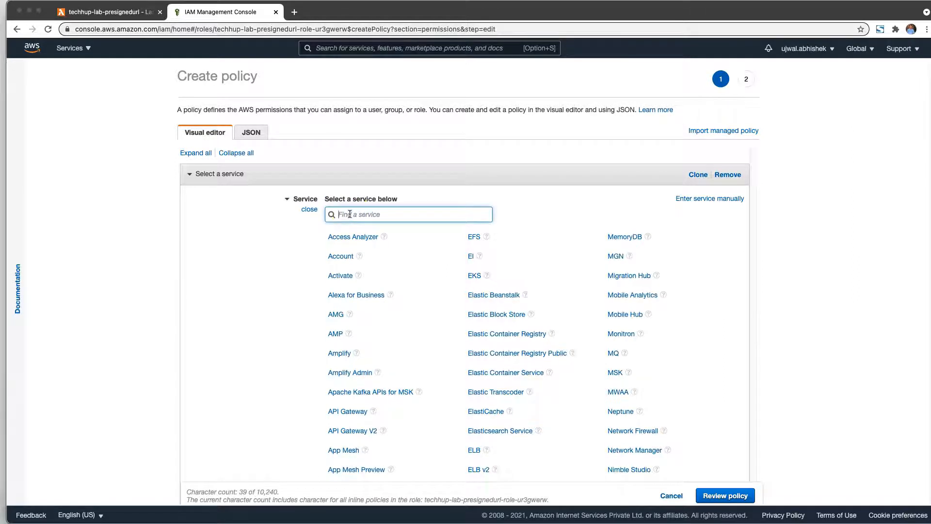
{"action": "type", "text": "s3"}
{"action": "left_click", "coordinate": [333, 237]}
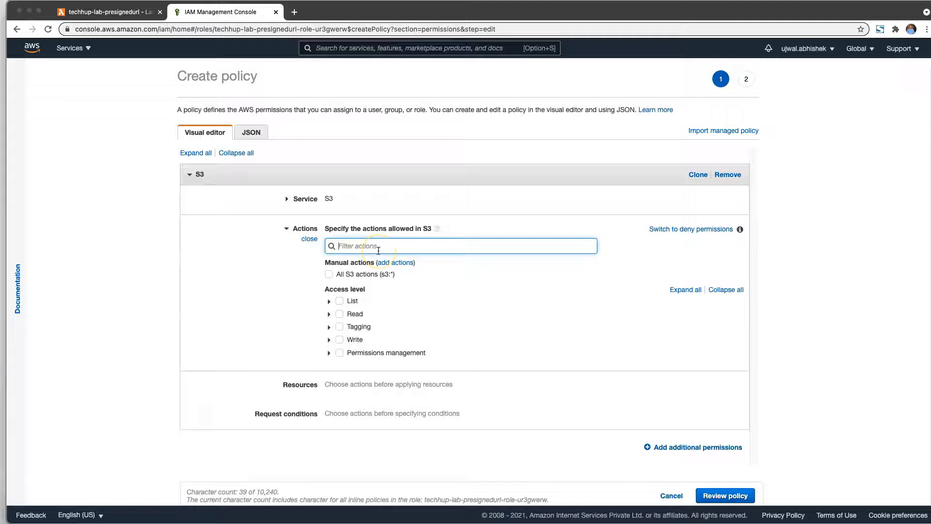
- Allow the S3 GetObject read action in the policy and start adding a specific object ARN under its resources
{"action": "left_click", "coordinate": [329, 314]}
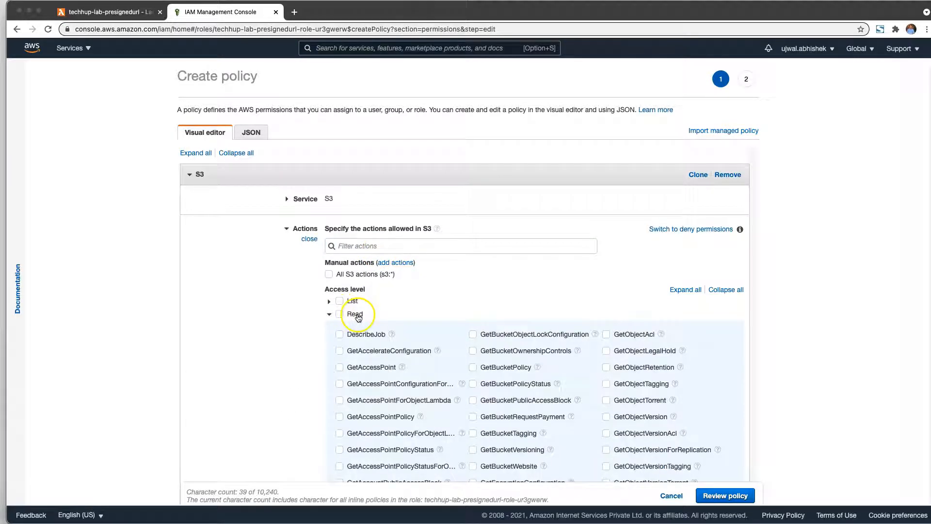
{"action": "scroll", "coordinate": [412, 339], "scroll_direction": "down", "scroll_amount": 1}
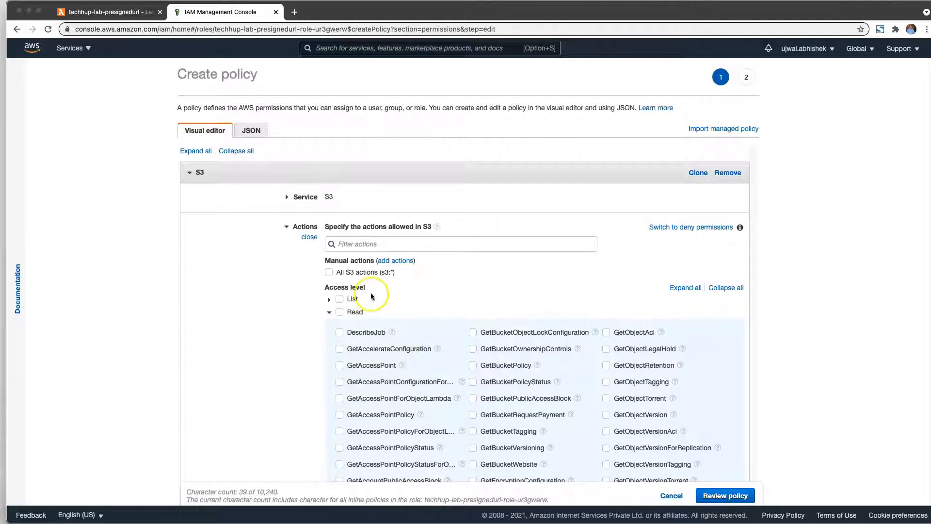
{"action": "left_click", "coordinate": [361, 245]}
{"action": "type", "text": "GetO"}
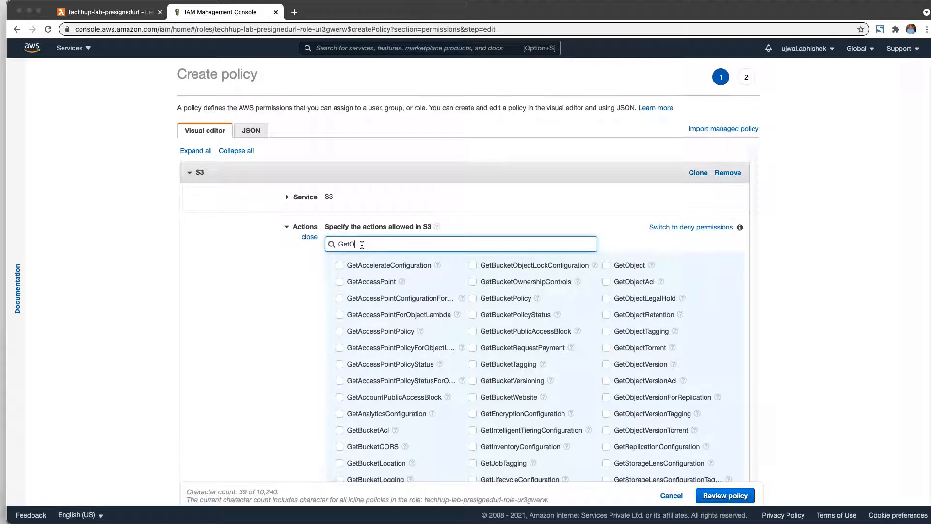
{"action": "type", "text": "bj"}
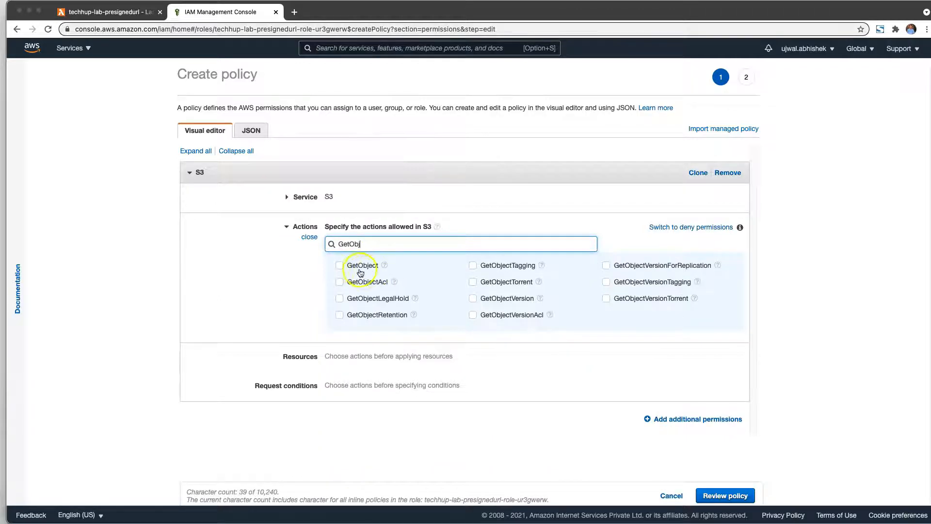
{"action": "left_click", "coordinate": [339, 265]}
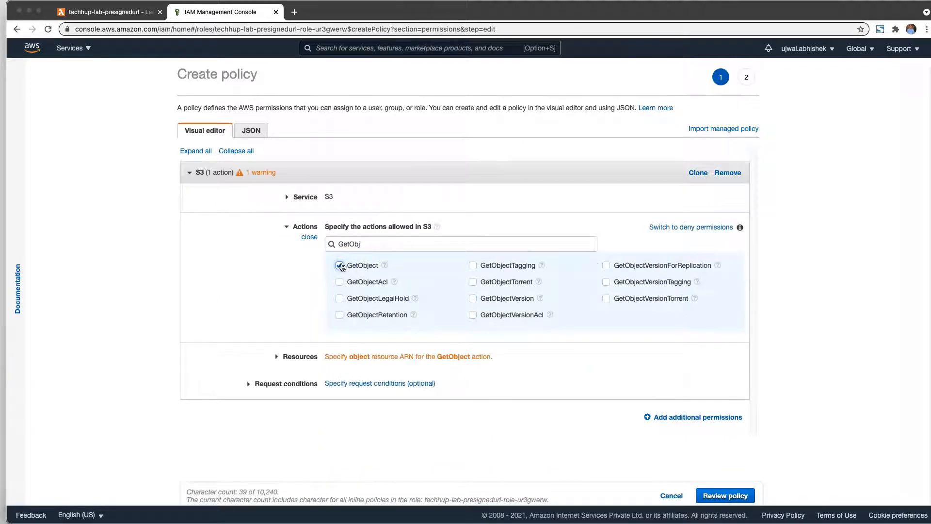
{"action": "left_click", "coordinate": [277, 359]}
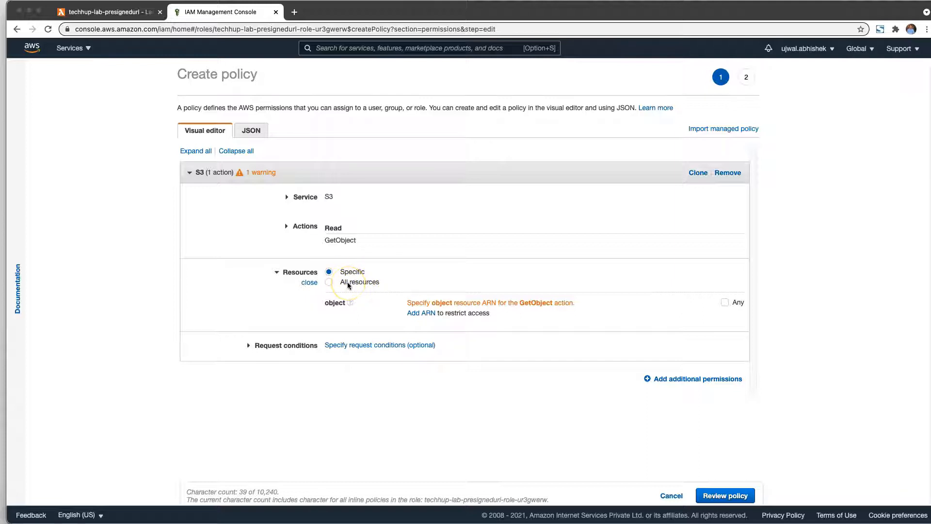
{"action": "left_click", "coordinate": [422, 312]}
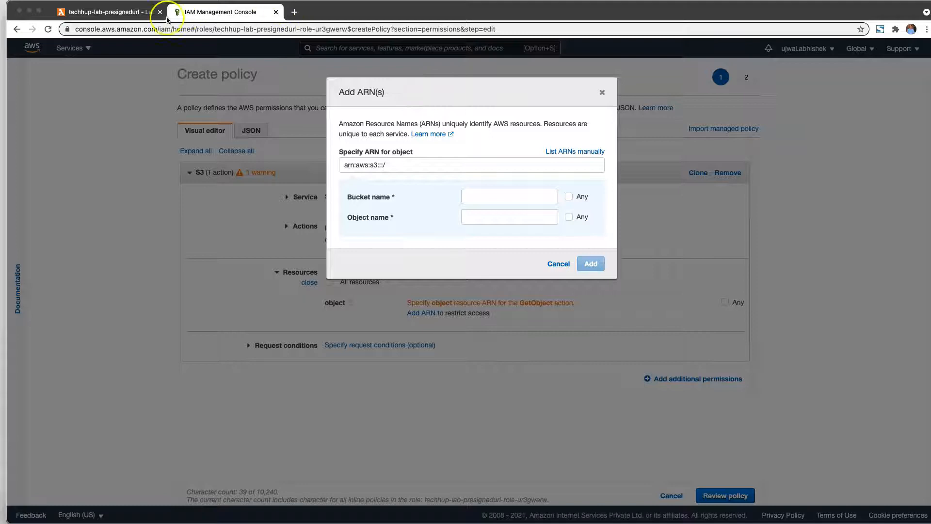
- From the Lambda function page, find the S3 service and open its console in a new browser tab
{"action": "left_click", "coordinate": [124, 16]}
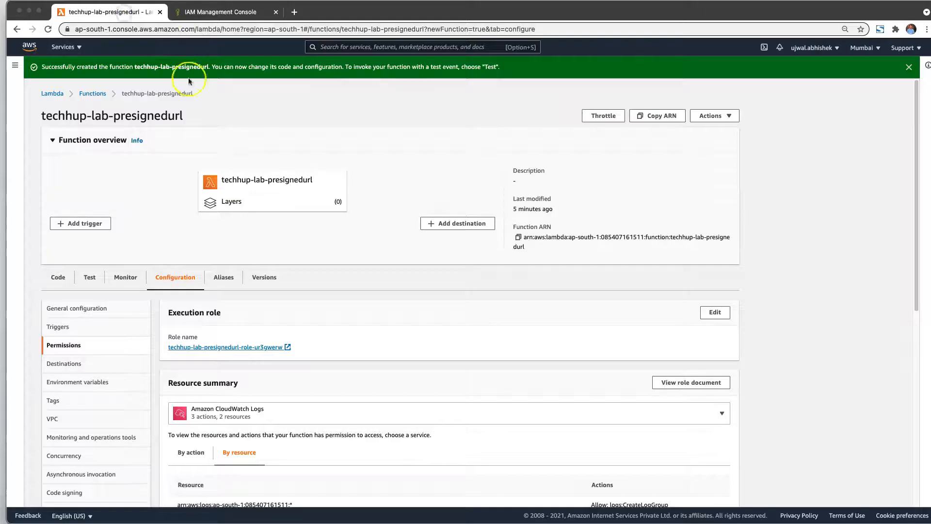
{"action": "left_click", "coordinate": [359, 49]}
{"action": "type", "text": "s3"}
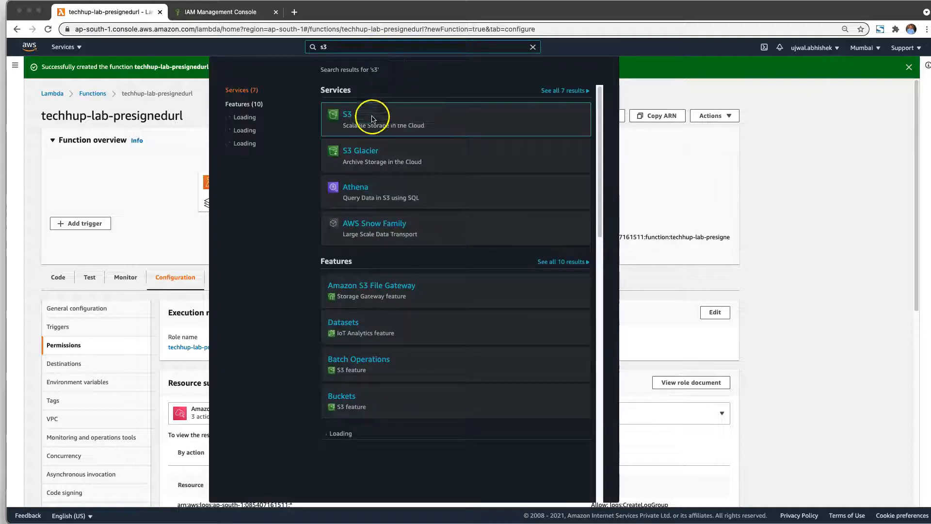
{"action": "right_click", "coordinate": [348, 115]}
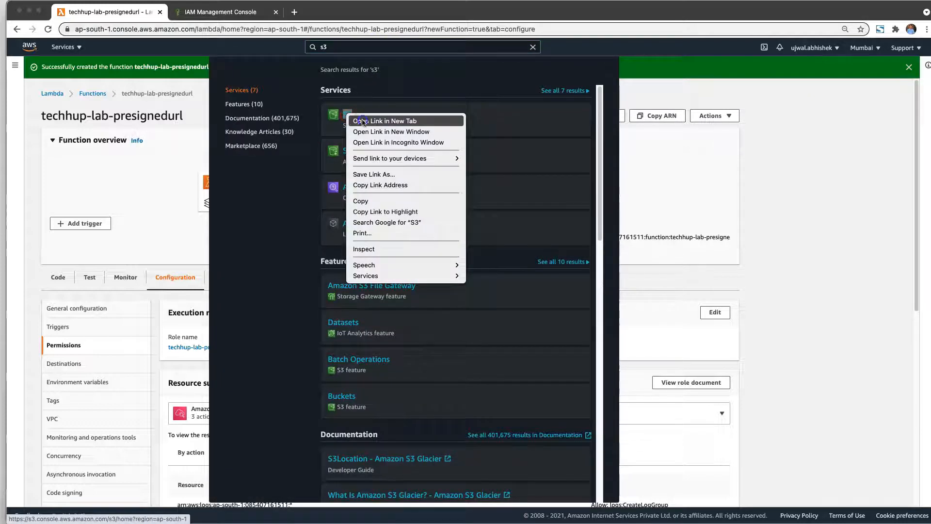
{"action": "left_click", "coordinate": [363, 121]}
{"action": "left_click", "coordinate": [315, 13]}
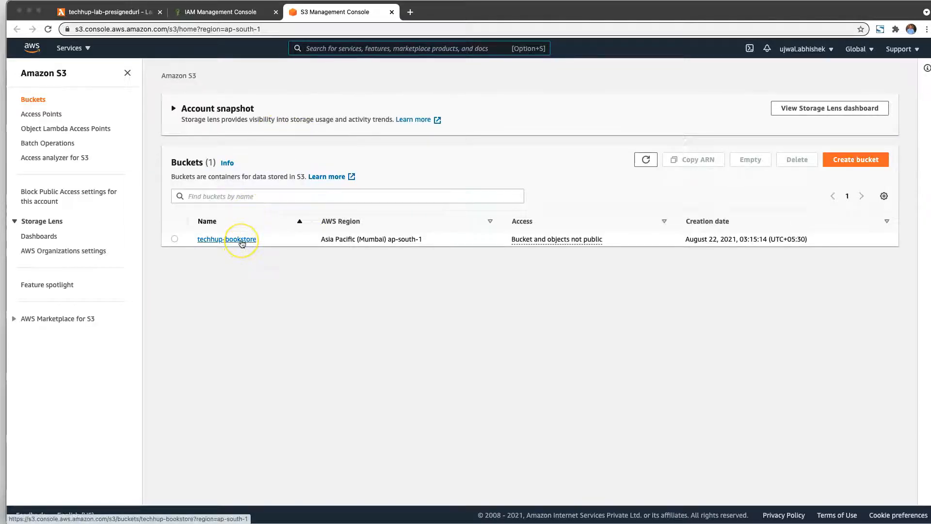
- Open the techhup-bookstore bucket's properties and copy the bucket name from its Amazon Resource Name
{"action": "left_click", "coordinate": [242, 243]}
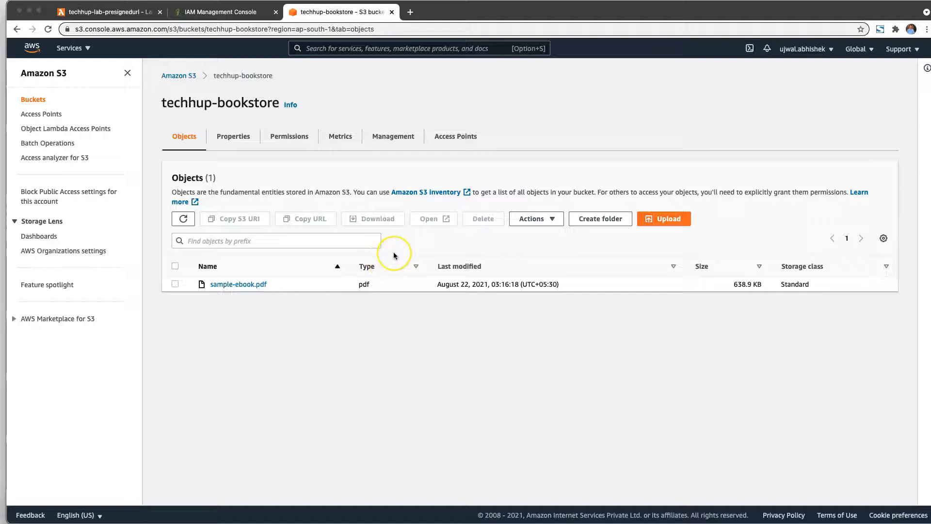
{"action": "left_click", "coordinate": [235, 141]}
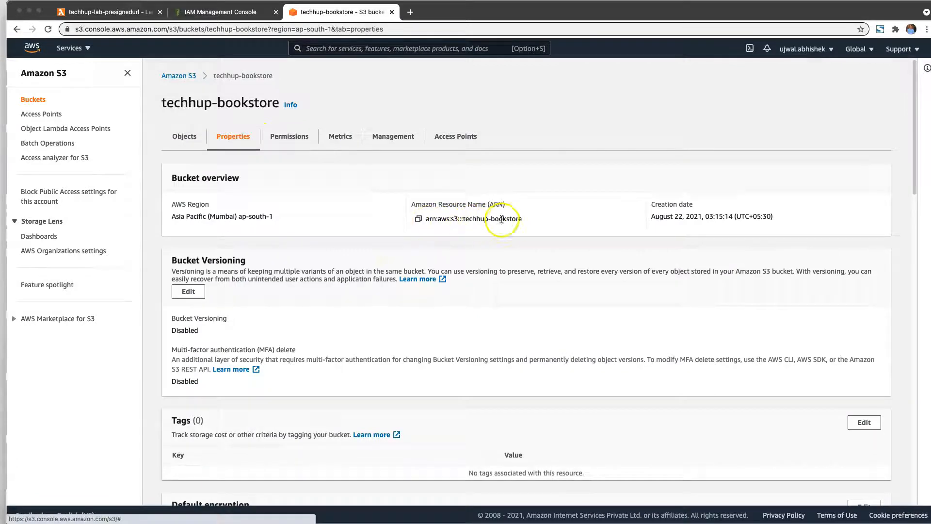
{"action": "left_click", "coordinate": [241, 14]}
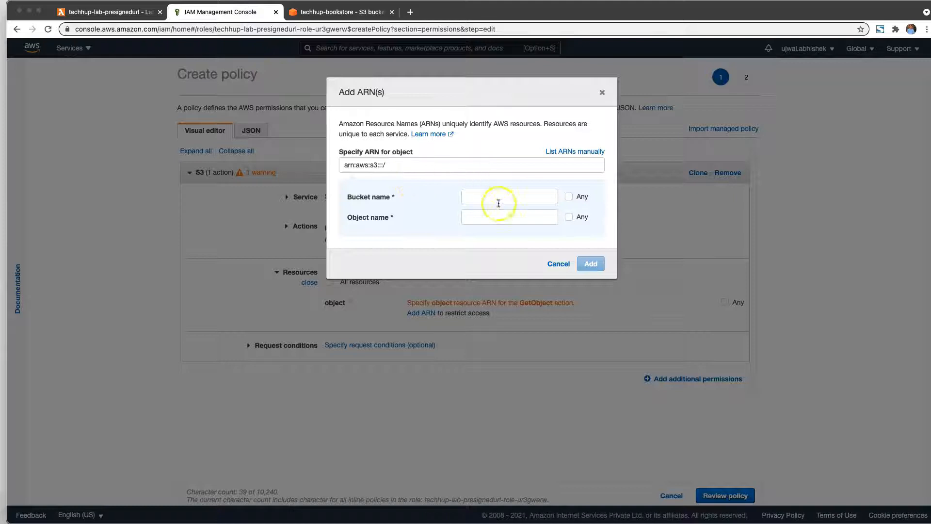
{"action": "left_click", "coordinate": [342, 12]}
{"action": "left_click_drag", "start_coordinate": [464, 218], "coordinate": [520, 219]}
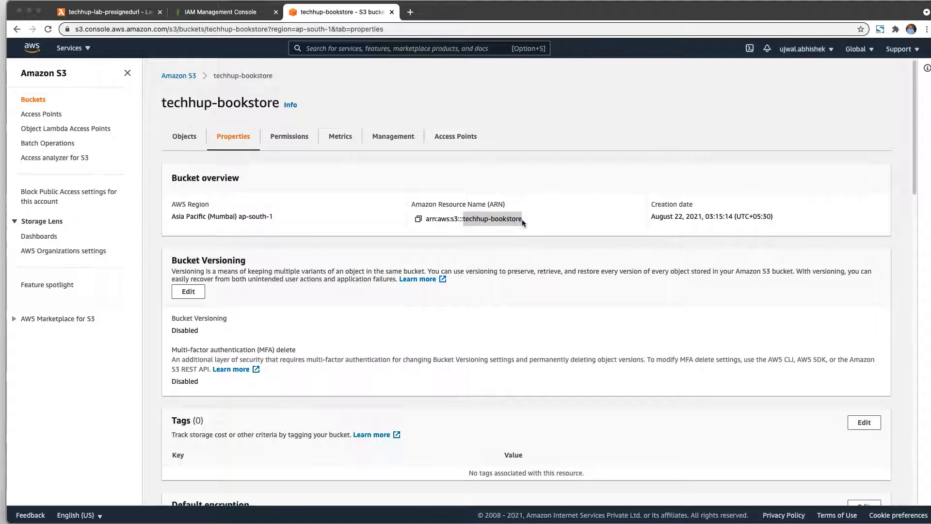
- Back in the IAM policy, add an object ARN with bucket name techhup-bookstore and any object name
{"action": "left_click", "coordinate": [253, 12]}
{"action": "left_click", "coordinate": [478, 199]}
{"action": "type", "text": "techhup-bookstore"}
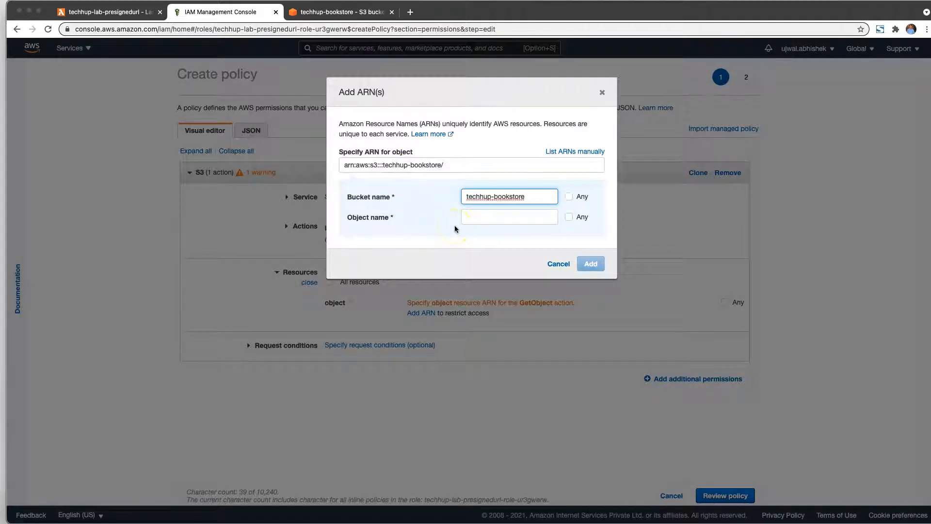
{"action": "left_click", "coordinate": [569, 197]}
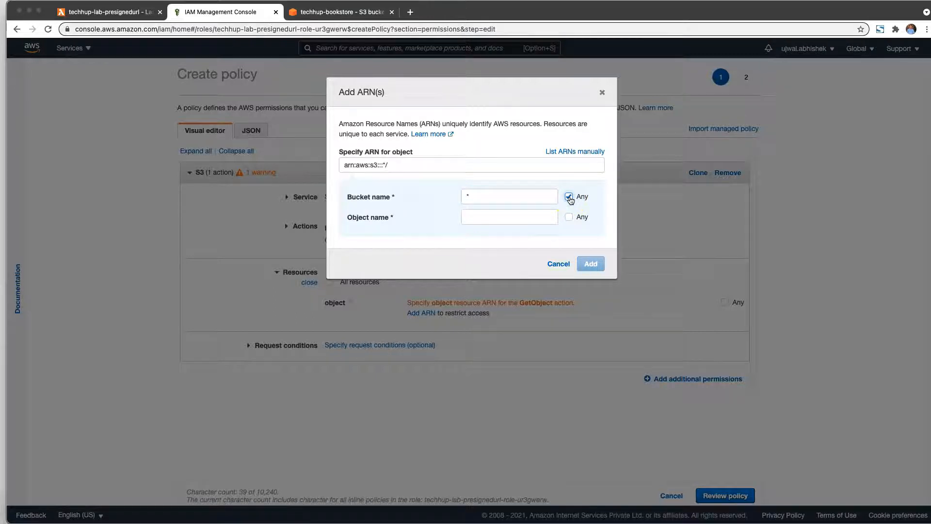
{"action": "left_click", "coordinate": [570, 198]}
{"action": "left_click", "coordinate": [503, 199]}
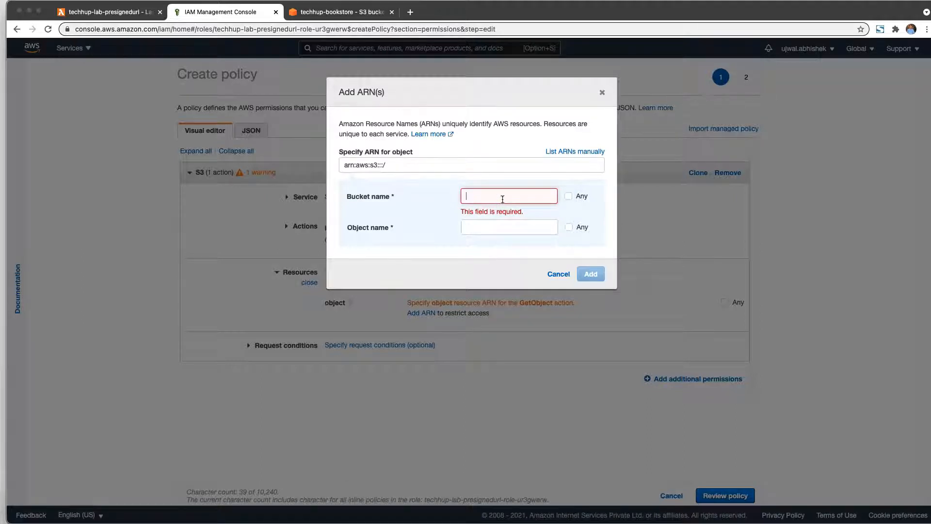
{"action": "type", "text": "techhup-bookstore"}
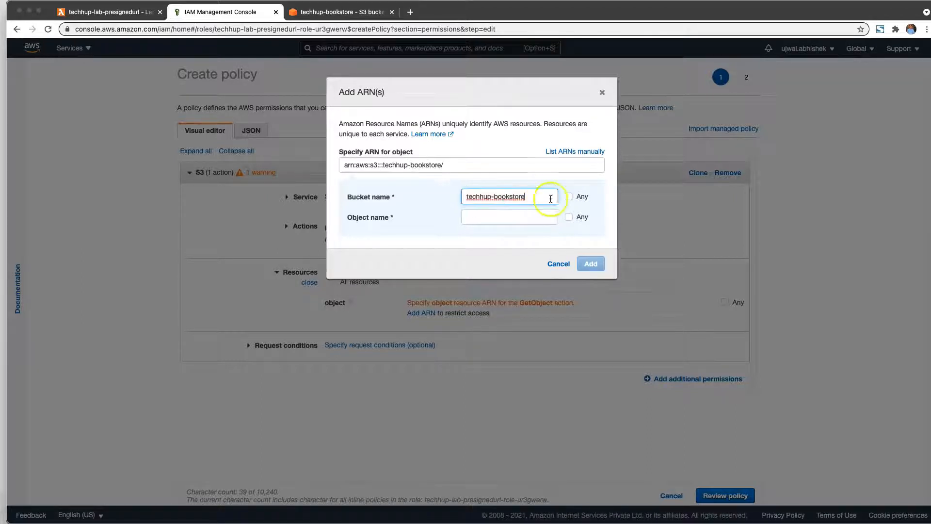
{"action": "left_click", "coordinate": [569, 217]}
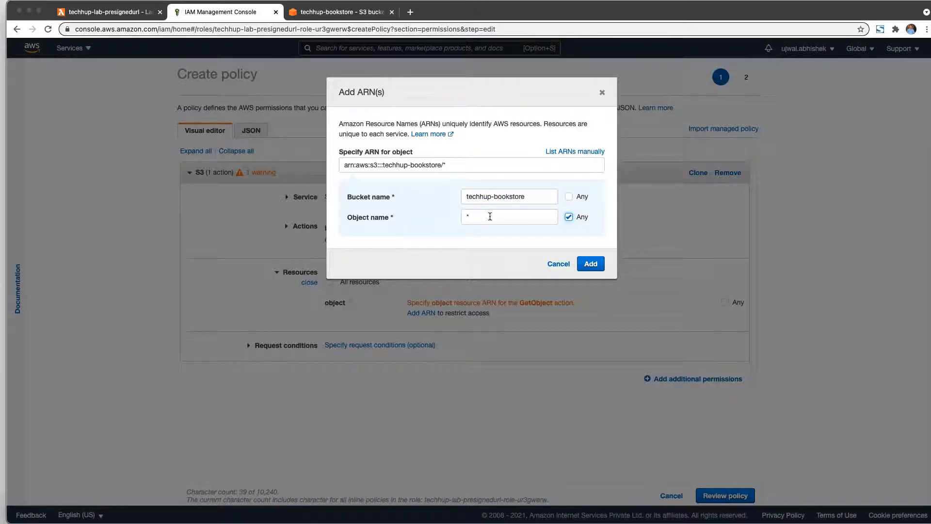
{"action": "left_click", "coordinate": [593, 263]}
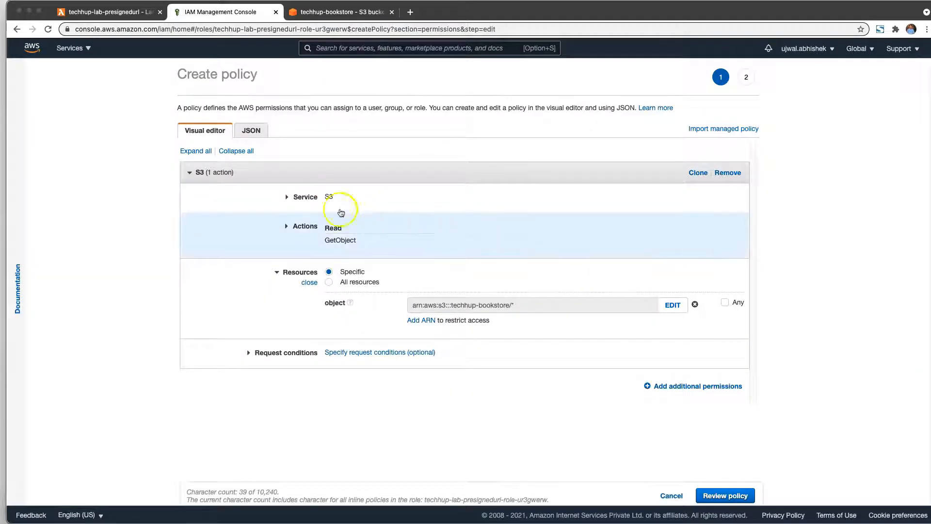
- Check the policy's JSON, including the wildcard in the resource ARN, and proceed to the policy review
{"action": "left_click", "coordinate": [265, 134]}
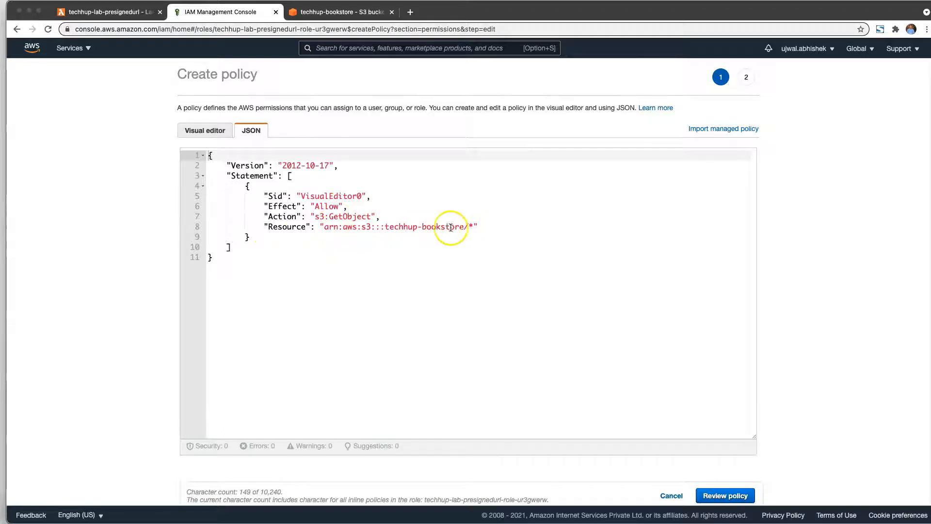
{"action": "left_click", "coordinate": [470, 225]}
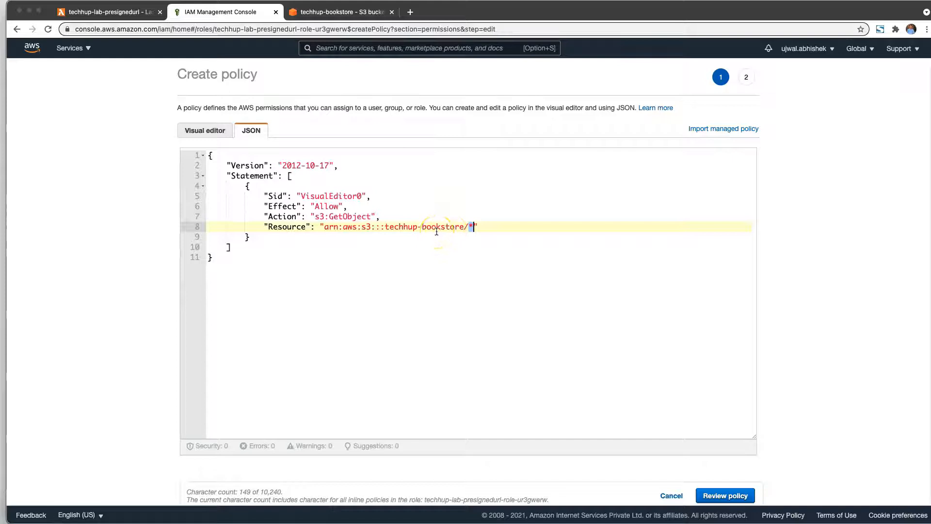
{"action": "left_click", "coordinate": [730, 500]}
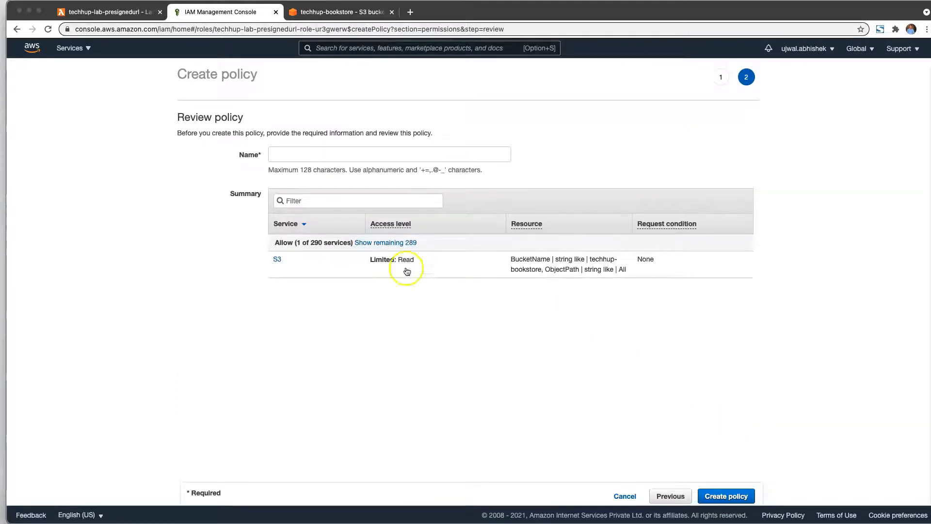
- Name the policy techhup-lab-presignedurl-ploicy and create it
{"action": "left_click", "coordinate": [726, 495]}
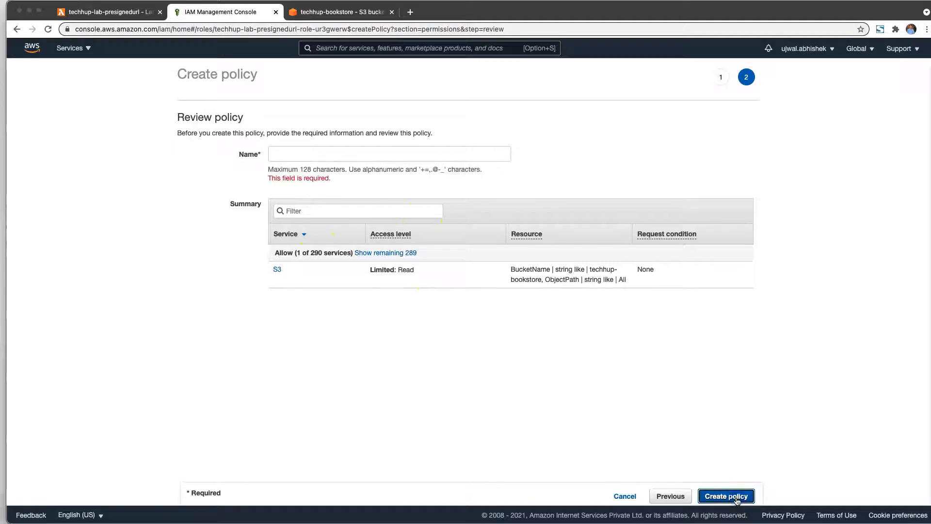
{"action": "left_click", "coordinate": [309, 155]}
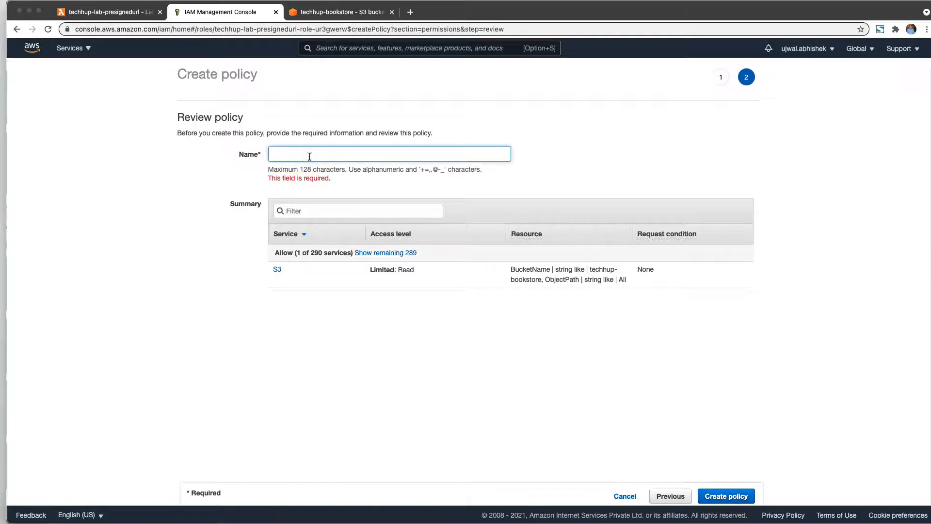
{"action": "type", "text": "techhup-lab-presigned"}
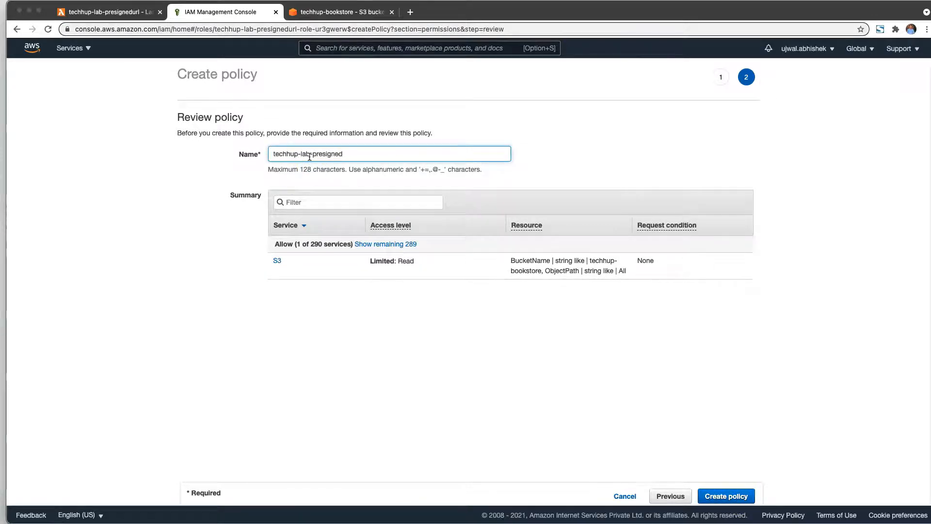
{"action": "type", "text": "url-getobjectpol"}
{"action": "key", "text": "BackSpace"}
{"action": "key", "text": "BackSpace"}
{"action": "key", "text": "BackSpace"}
{"action": "key", "text": "BackSpace"}
{"action": "key", "text": "BackSpace"}
{"action": "key", "text": "BackSpace"}
{"action": "key", "text": "BackSpace"}
{"action": "key", "text": "BackSpace"}
{"action": "key", "text": "BackSpace"}
{"action": "key", "text": "BackSpace"}
{"action": "key", "text": "BackSpace"}
{"action": "key", "text": "BackSpace"}
{"action": "type", "text": "ploicy"}
{"action": "left_click", "coordinate": [738, 495]}
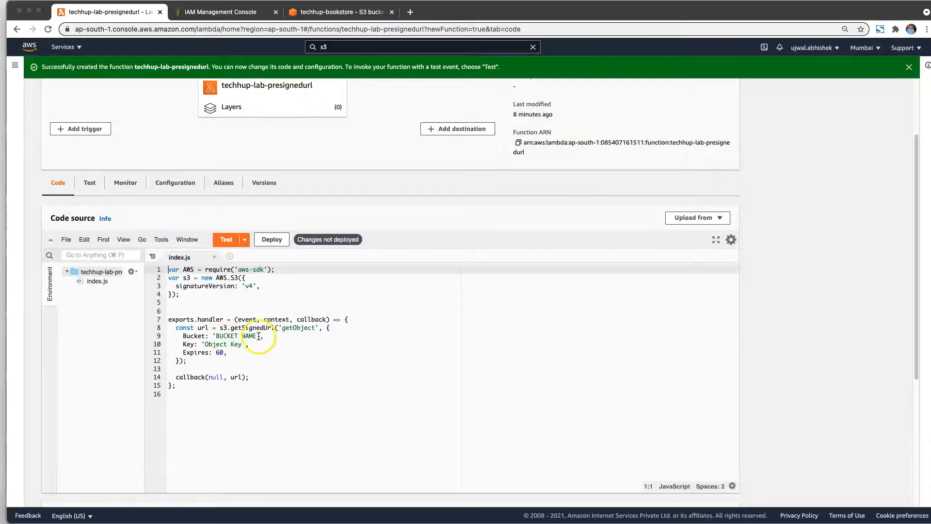
- In the Lambda function's index.js, replace the Bucket placeholder with techhup-bookstore
{"action": "left_click_drag", "start_coordinate": [258, 335], "coordinate": [216, 336]}
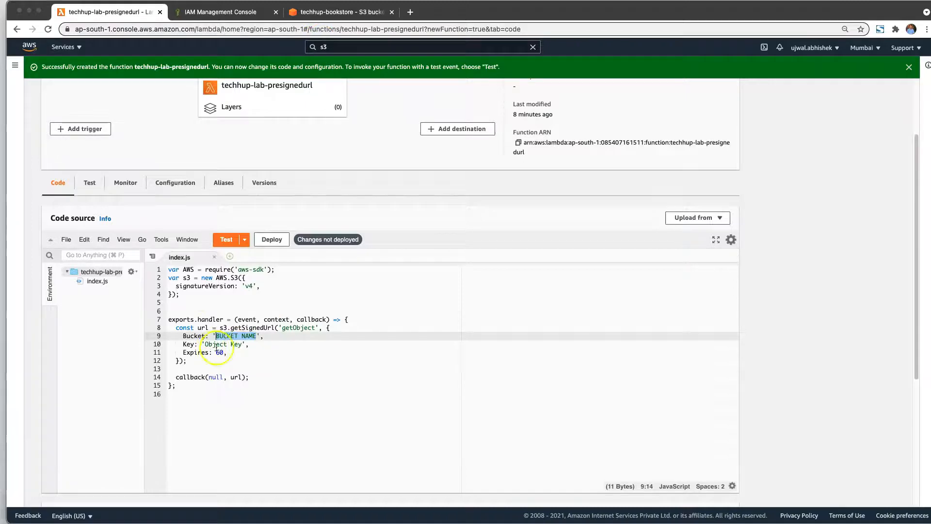
{"action": "left_click", "coordinate": [341, 12]}
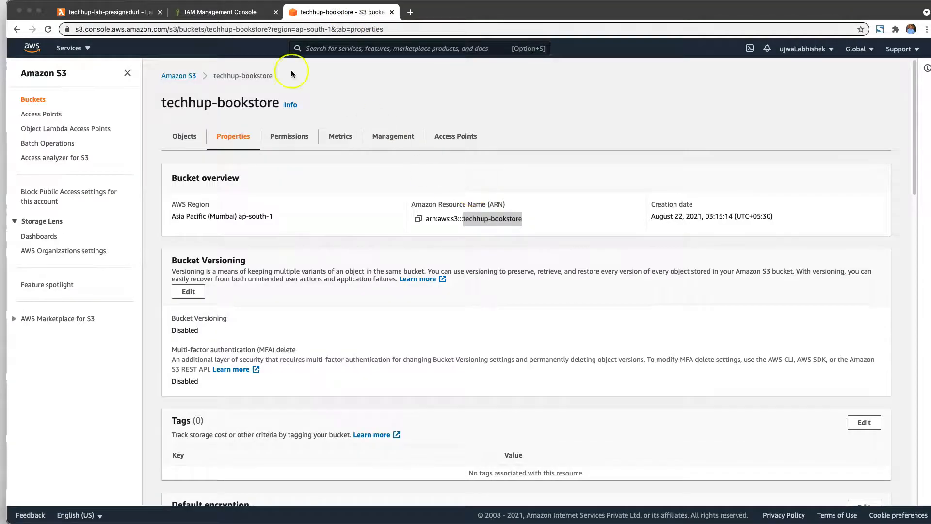
{"action": "left_click", "coordinate": [128, 12]}
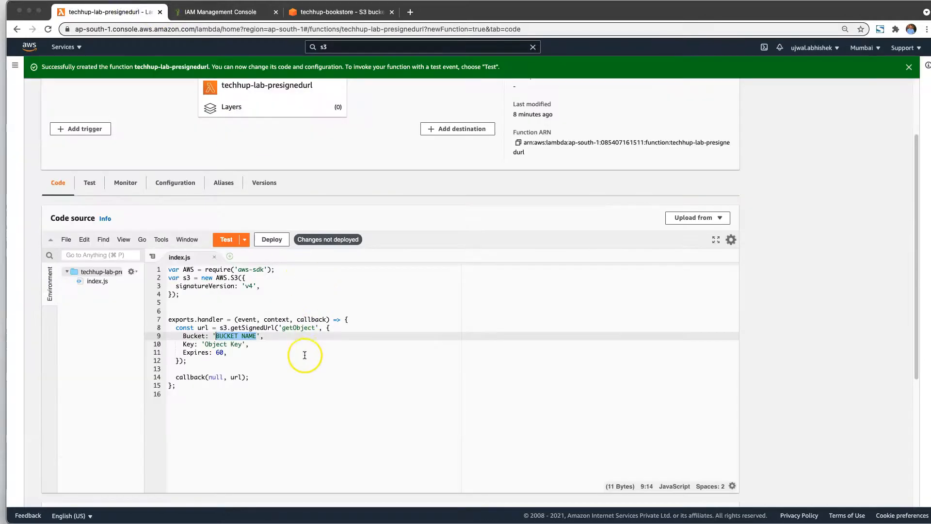
{"action": "type", "text": "techhup-bookstore"}
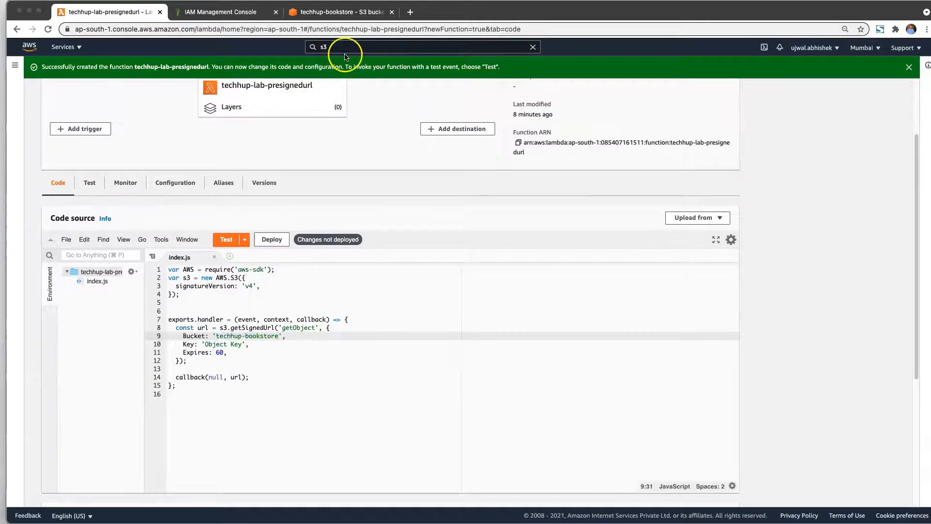
- Copy the object key sample-ebook.pdf from the S3 bucket into the function code's Key value and deploy the change
{"action": "left_click", "coordinate": [335, 12]}
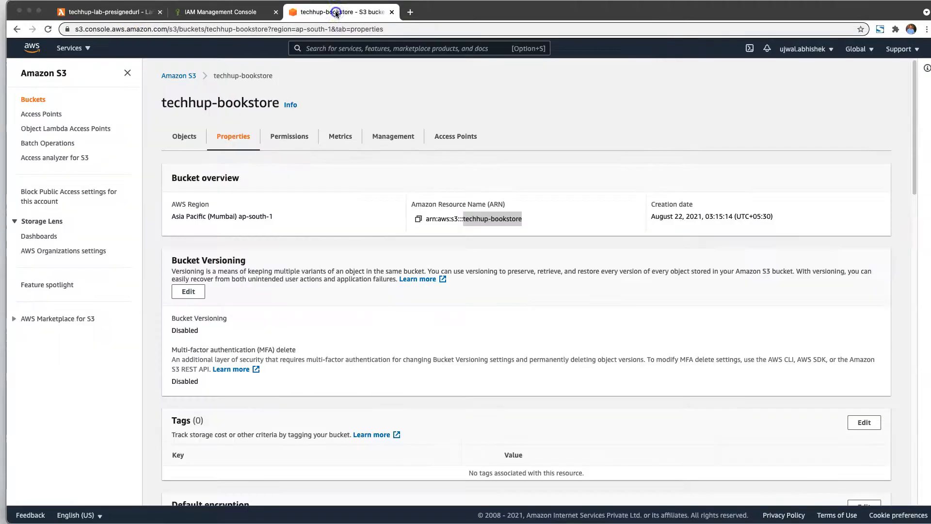
{"action": "left_click", "coordinate": [190, 140]}
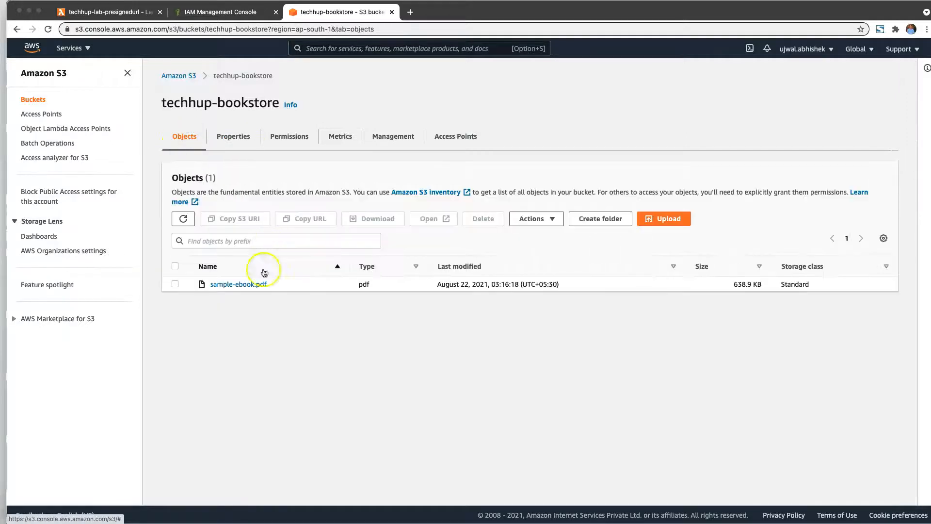
{"action": "left_click", "coordinate": [265, 285]}
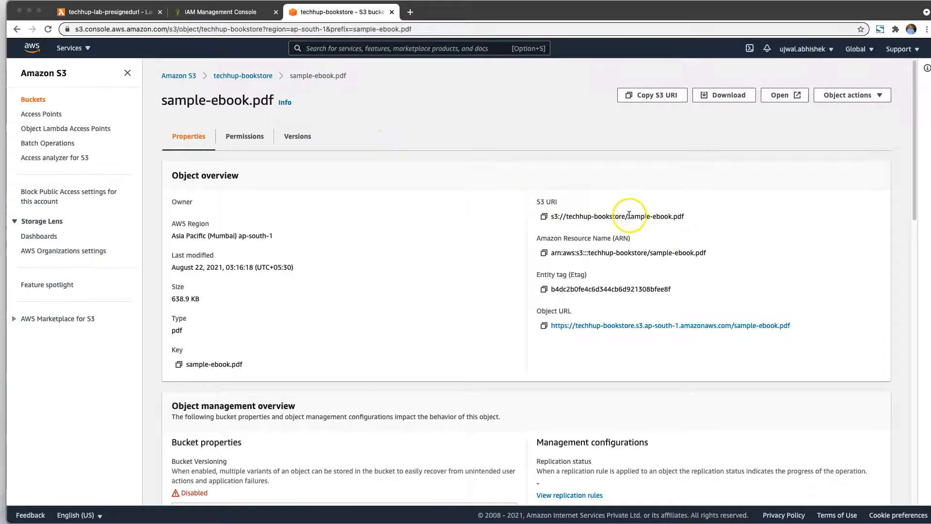
{"action": "left_click_drag", "start_coordinate": [629, 215], "coordinate": [714, 215]}
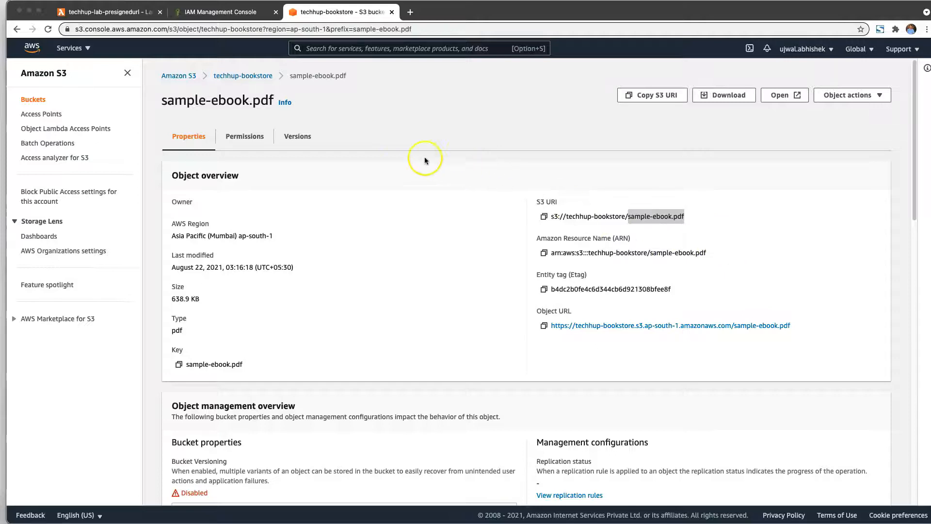
{"action": "left_click", "coordinate": [92, 12]}
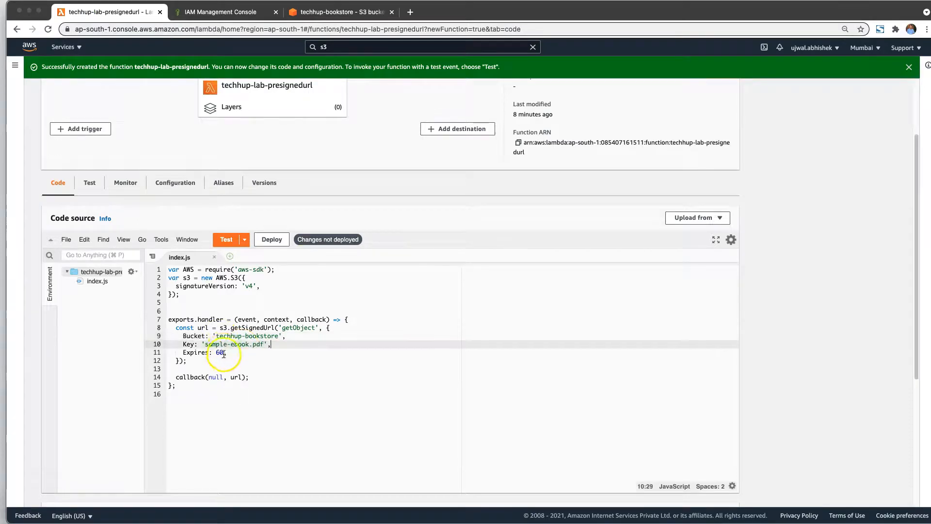
{"action": "left_click", "coordinate": [272, 240]}
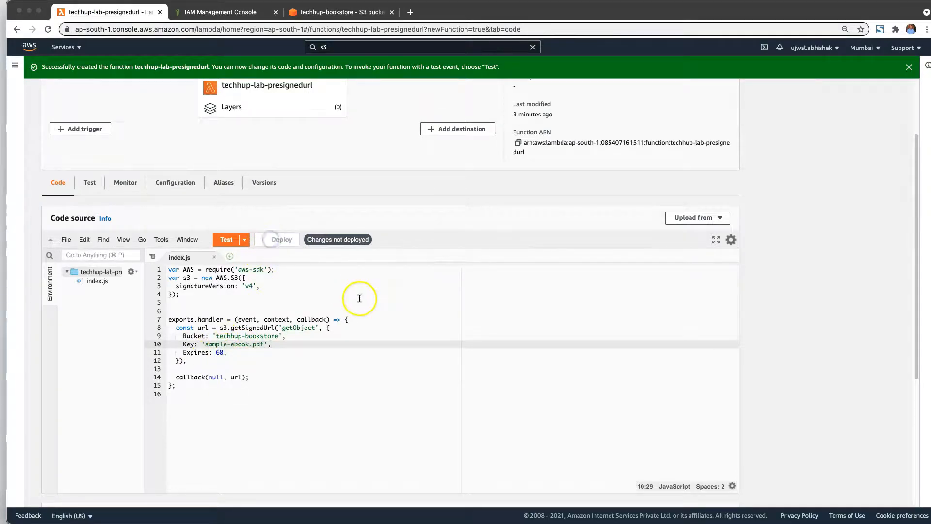
- Create a new test event named test from the hello-world template
{"action": "left_click", "coordinate": [223, 239]}
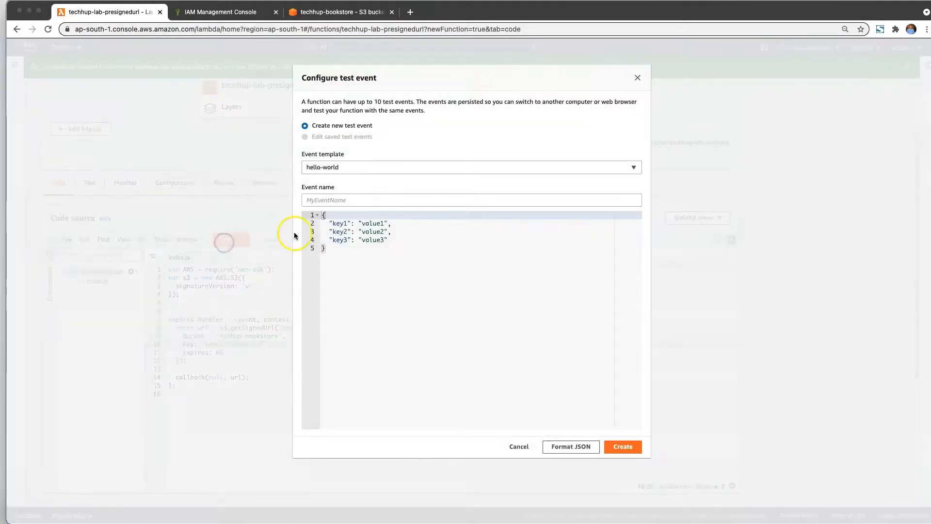
{"action": "left_click", "coordinate": [334, 200]}
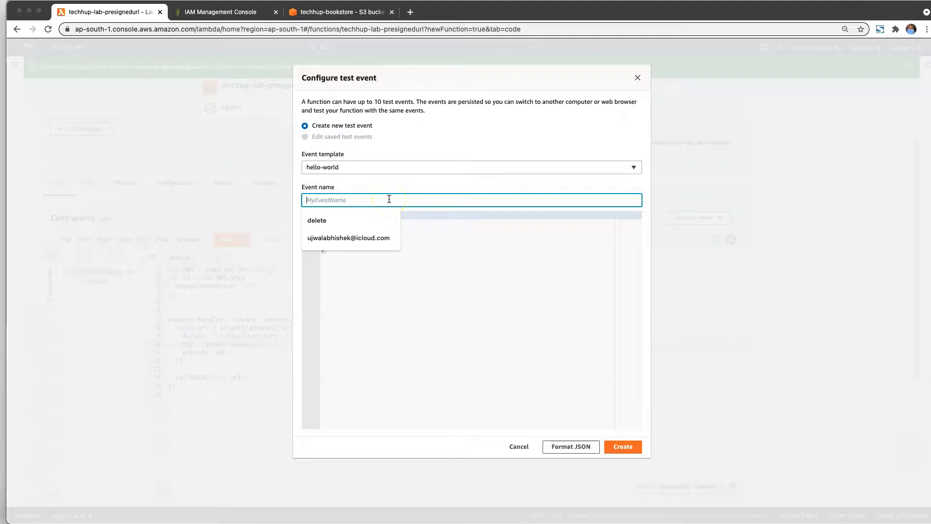
{"action": "type", "text": "test"}
{"action": "left_click", "coordinate": [577, 249]}
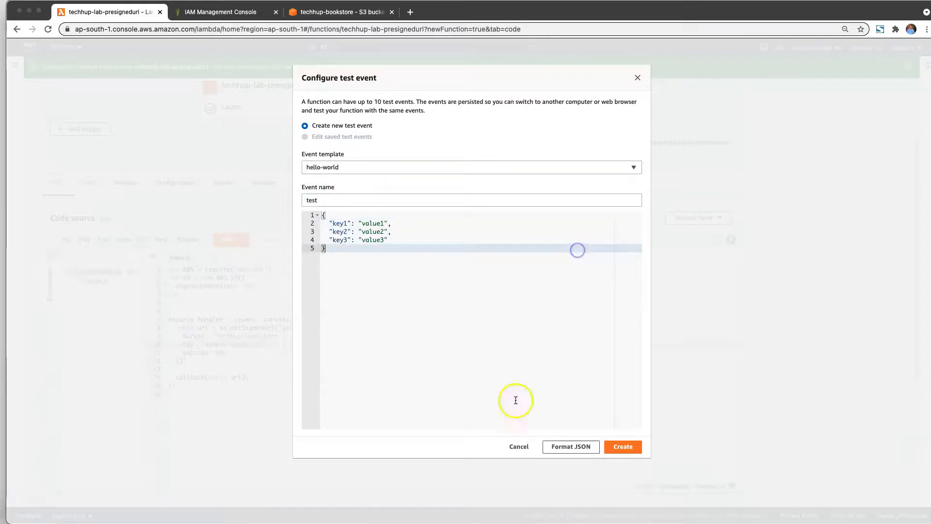
{"action": "left_click", "coordinate": [623, 447]}
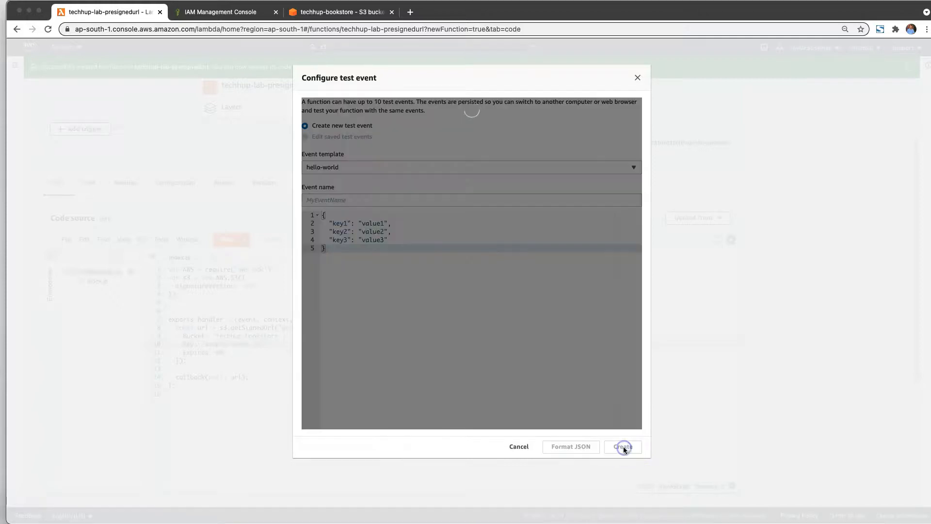
- Run the function with the saved test event and copy the presigned URL from the response
{"action": "left_click", "coordinate": [245, 240]}
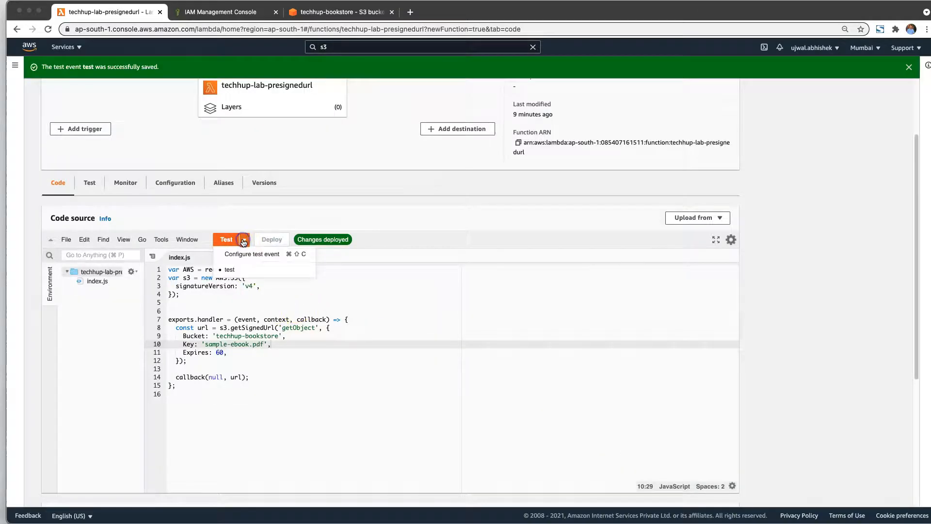
{"action": "left_click", "coordinate": [231, 269]}
{"action": "left_click", "coordinate": [226, 239]}
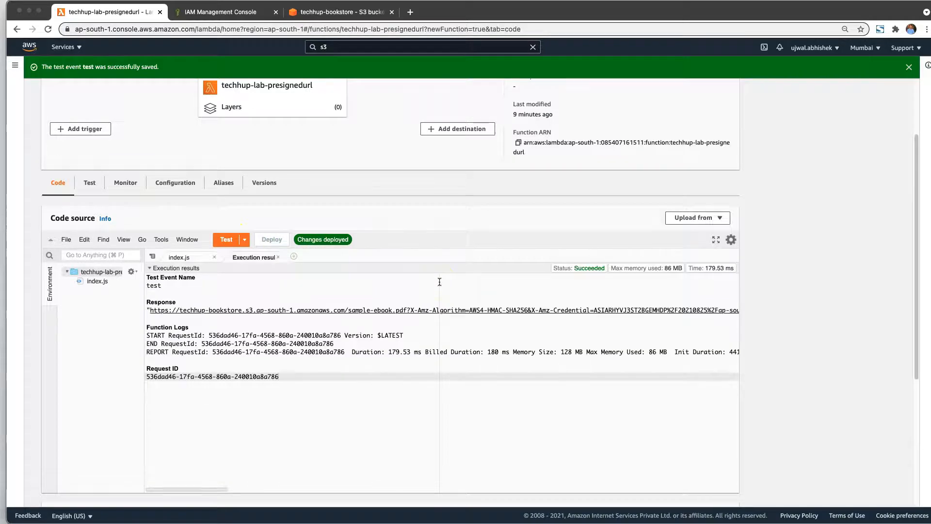
{"action": "left_click", "coordinate": [150, 309]}
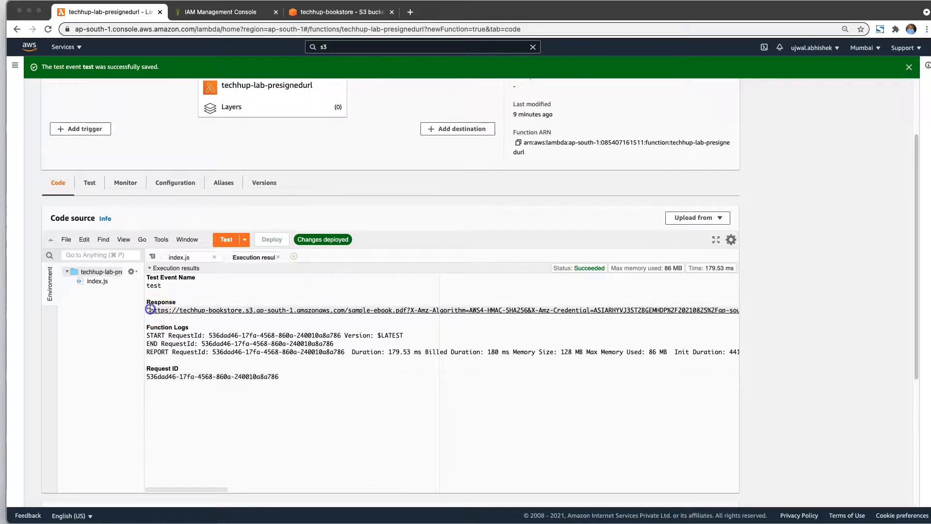
{"action": "left_click_drag", "start_coordinate": [154, 311], "coordinate": [159, 316]}
{"action": "key", "text": "super+c"}
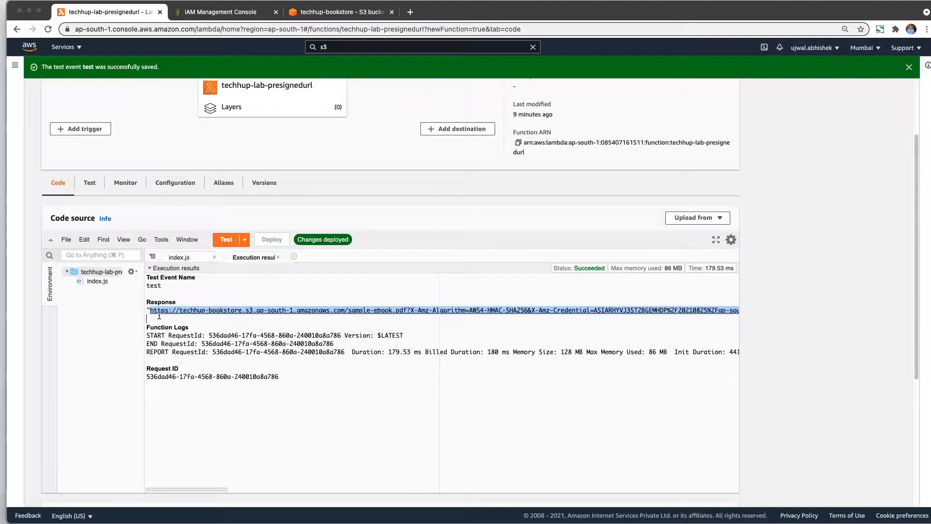
- Load the copied presigned URL in a new browser tab without its trailing quotation mark, and reload it past the 60-second expiry
{"action": "left_click", "coordinate": [410, 12]}
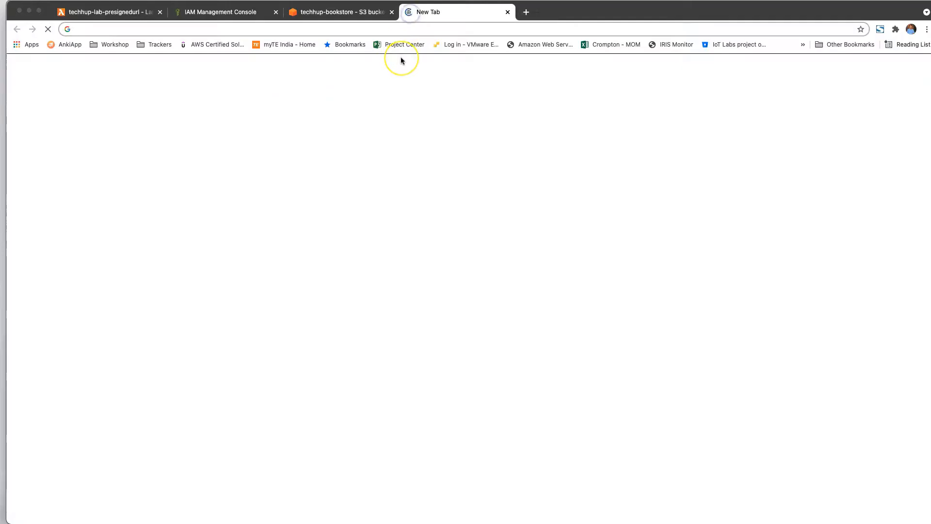
{"action": "key", "text": "super+v"}
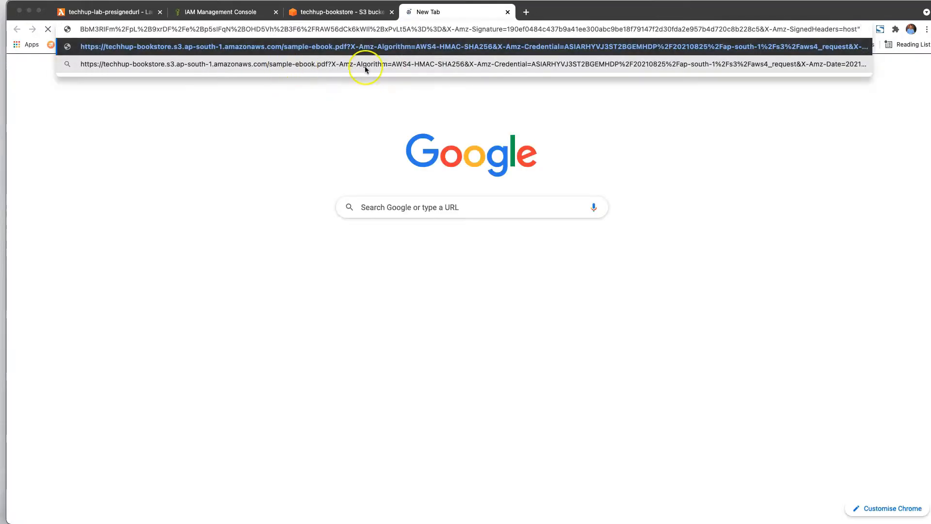
{"action": "key", "text": "BackSpace"}
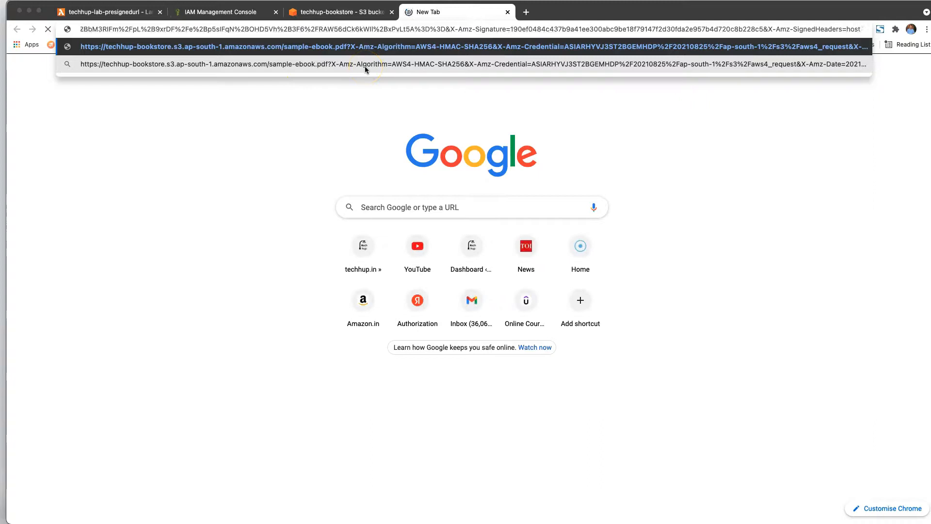
{"action": "key", "text": "Return"}
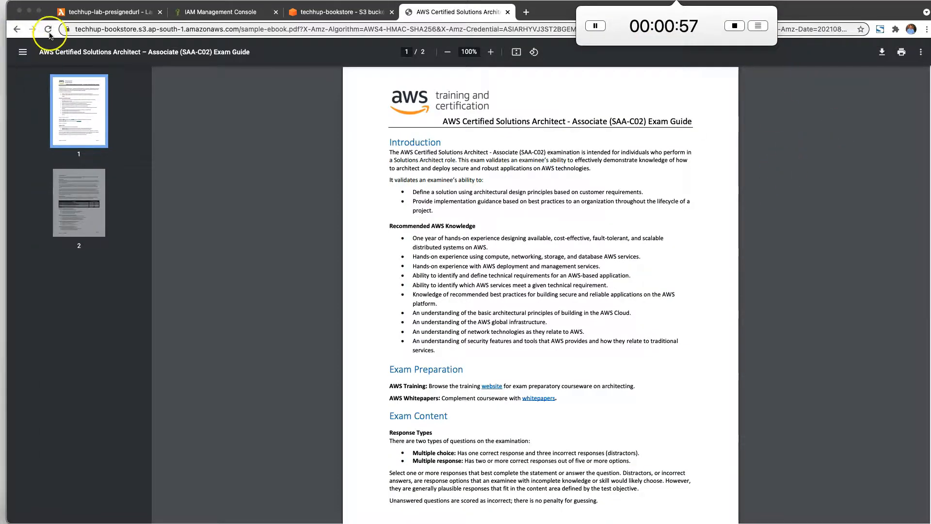
{"action": "left_click", "coordinate": [48, 30]}
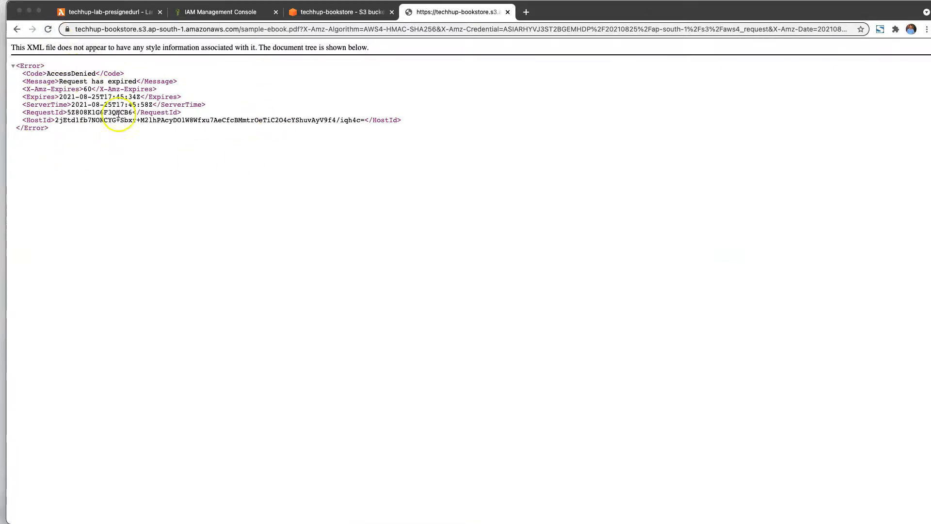
{"action": "left_click", "coordinate": [47, 30]}
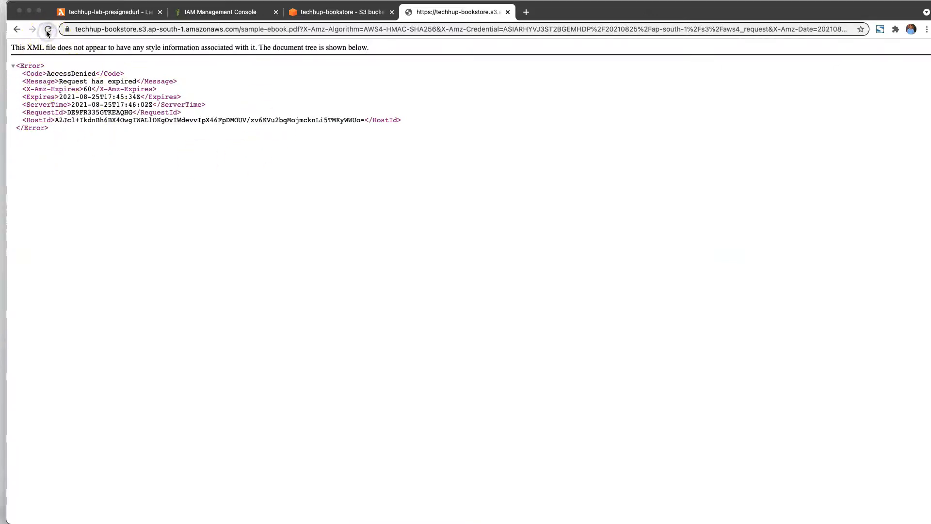
- Back in the Lambda function, rerun the test and copy the newly generated presigned URL
{"action": "left_click", "coordinate": [115, 12]}
{"action": "left_click", "coordinate": [224, 239]}
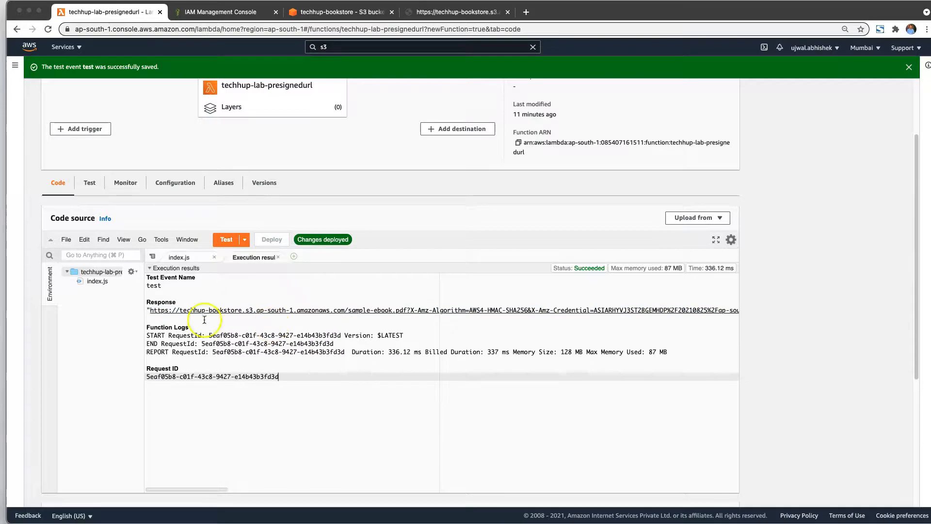
{"action": "triple_click", "coordinate": [155, 313]}
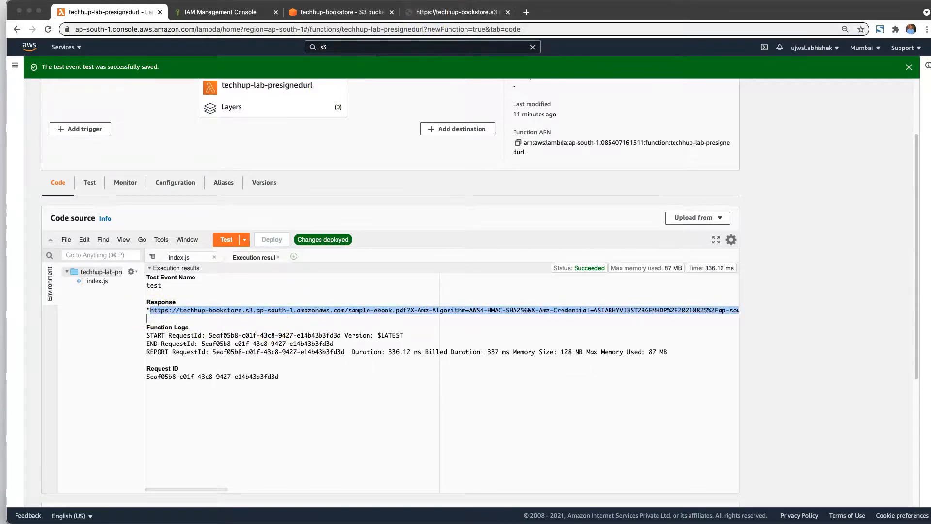
{"action": "mouse_move", "coordinate": [756, 10]}
- Replace the expired address in the S3 object's browser tab with the new presigned URL, minus its trailing quotation mark, and load it
{"action": "left_click", "coordinate": [485, 17]}
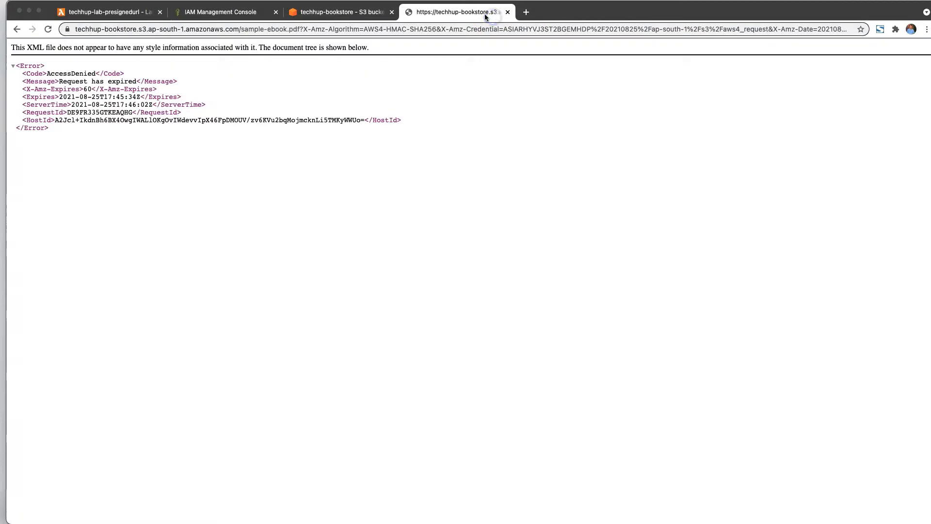
{"action": "left_click", "coordinate": [482, 30]}
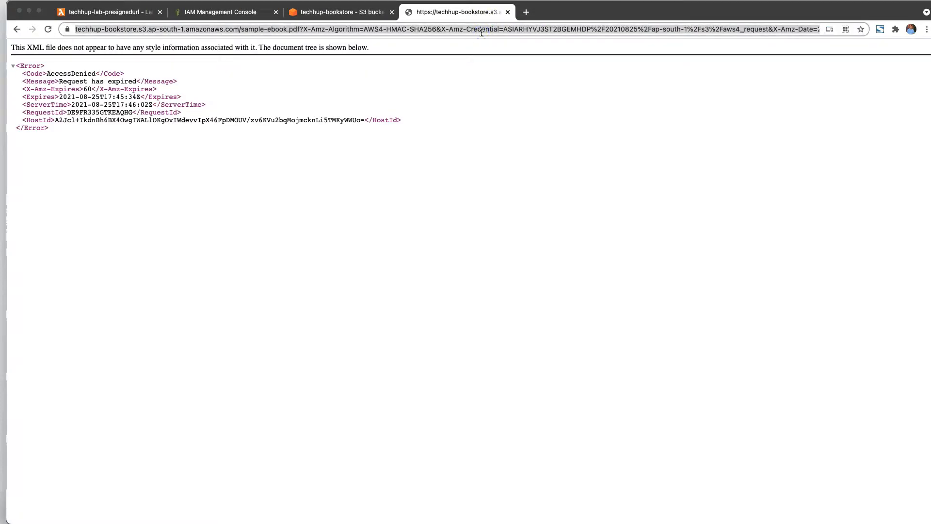
{"action": "key", "text": "super+v"}
{"action": "key", "text": "BackSpace"}
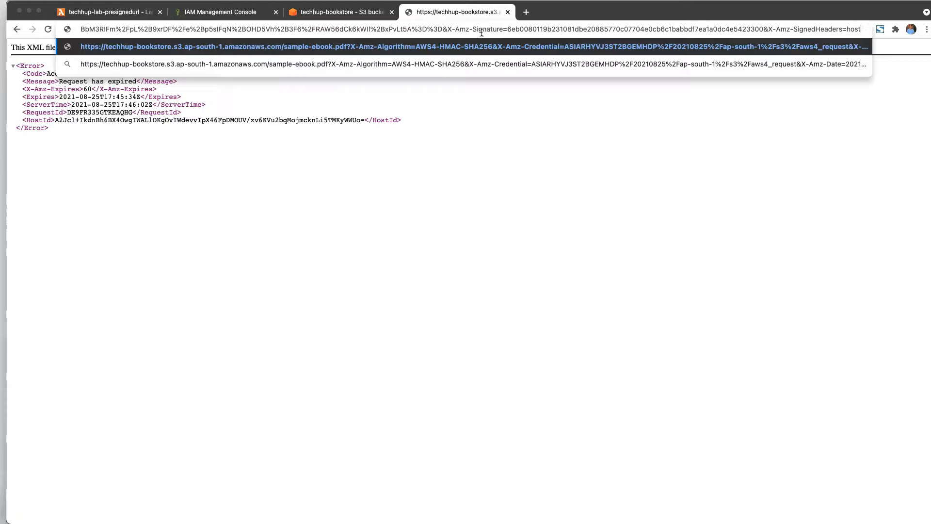
{"action": "key", "text": "Return"}
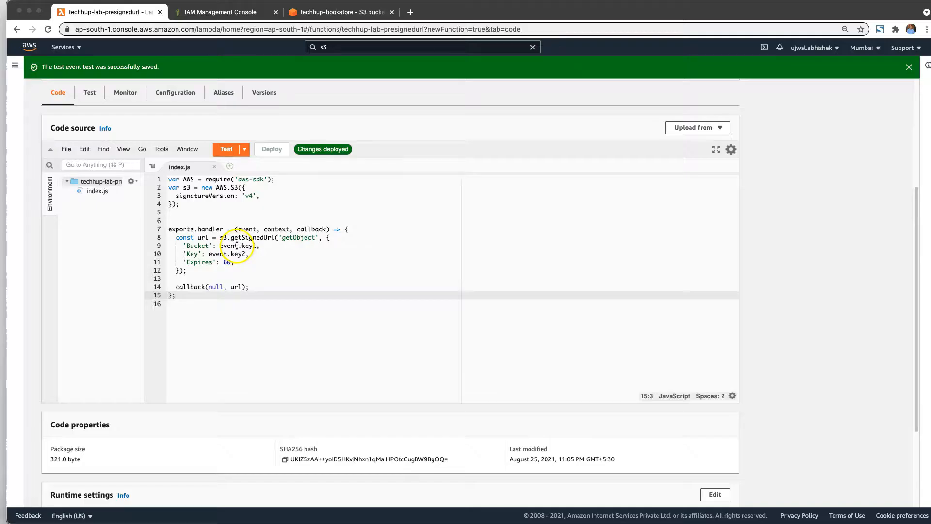
- Open the saved test event's configuration and check the key1 and key2 entries that supply the bucket name and object key
{"action": "left_click", "coordinate": [244, 150]}
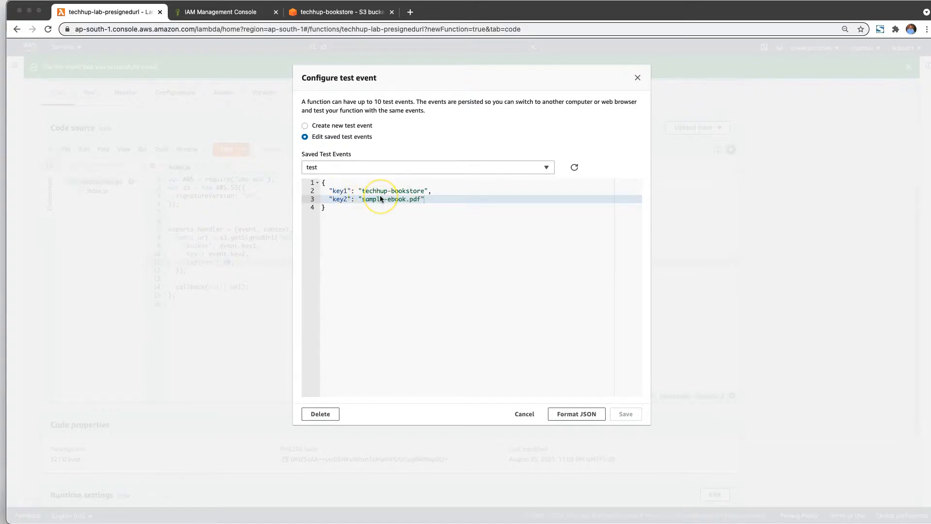
{"action": "left_click", "coordinate": [342, 192]}
{"action": "left_click", "coordinate": [342, 200]}
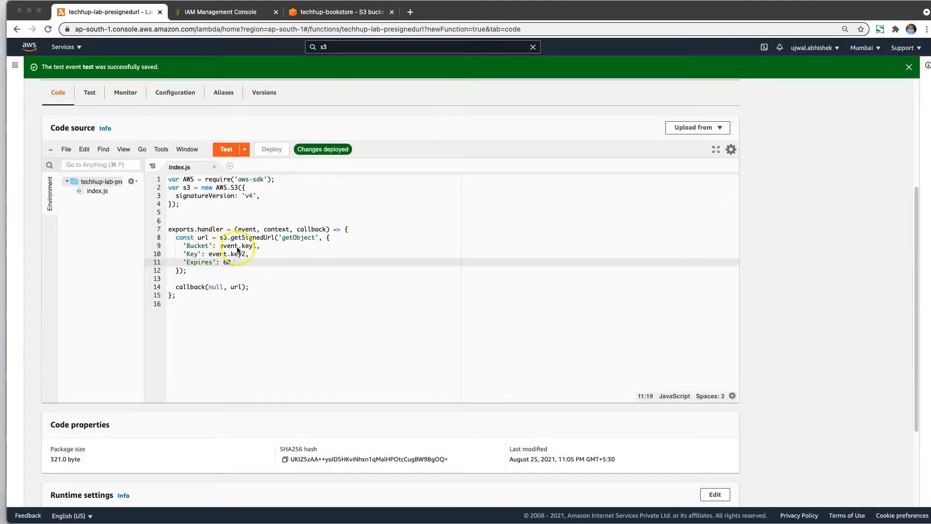
- Test the function that reads bucket and key from the event, and open the returned presigned URL in a new browser tab
{"action": "left_click", "coordinate": [226, 149]}
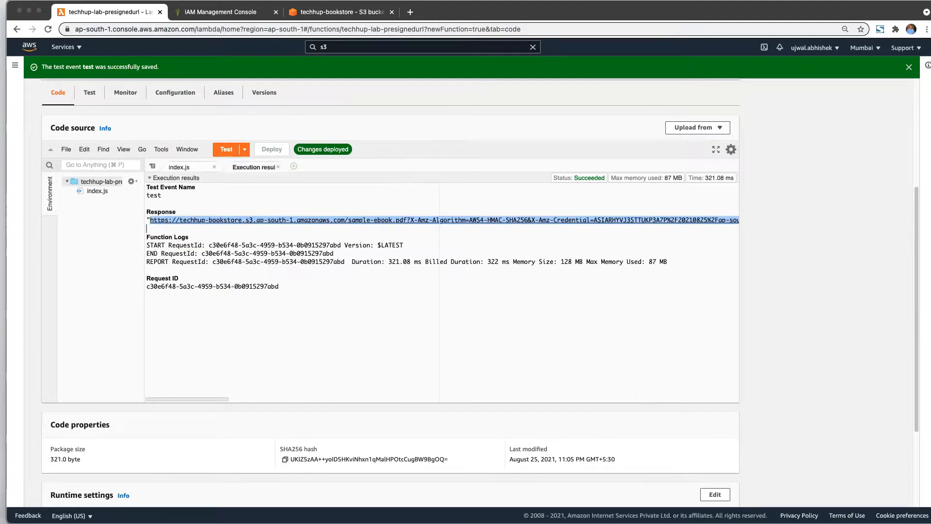
{"action": "key", "text": "super+t"}
{"action": "key", "text": "super+t"}
{"action": "left_click", "coordinate": [338, 30]}
{"action": "key", "text": "super+v"}
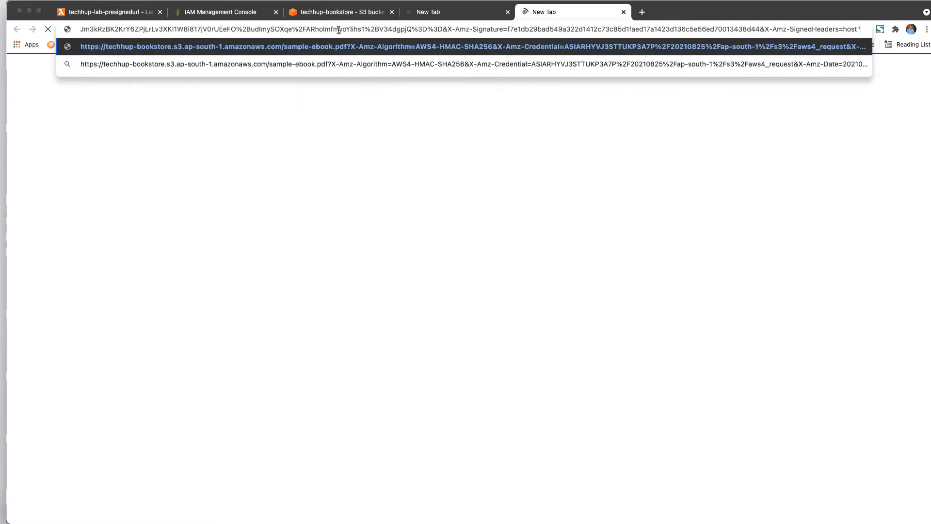
{"action": "key", "text": "Return"}
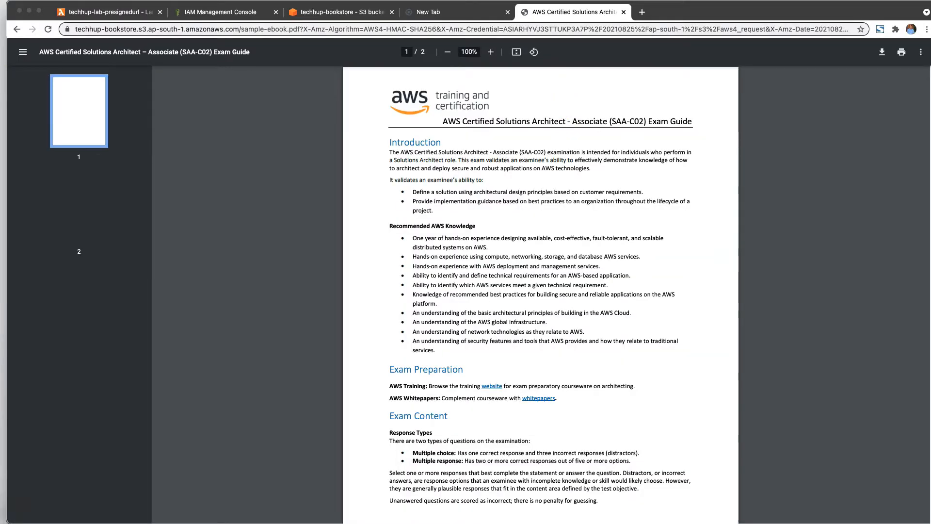